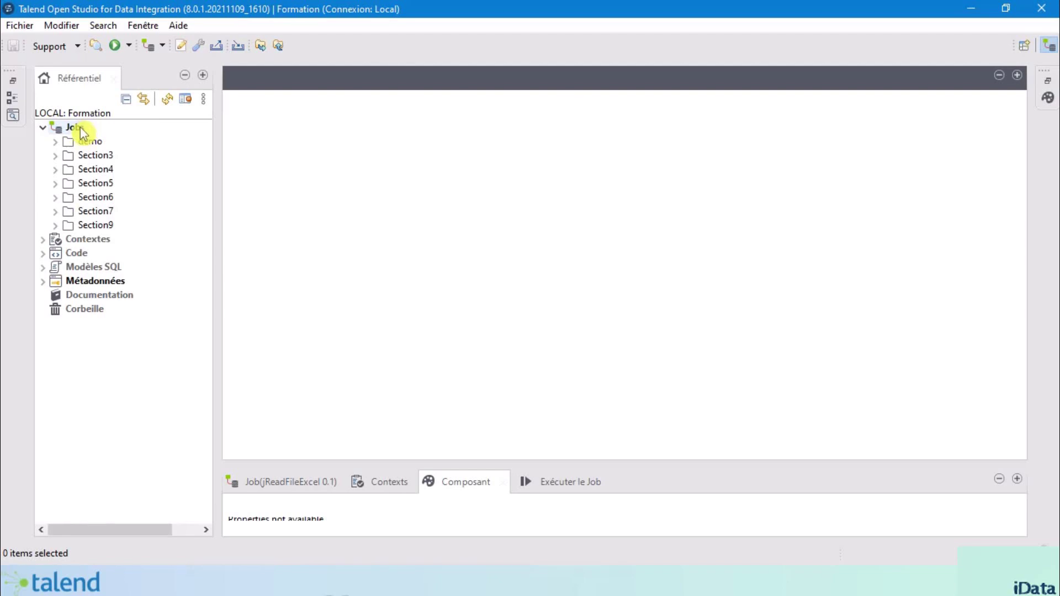
Duplicate the jReadFileExcel job from the Section5 folder under the name jArchiveFileOrFolder
click(56, 184)
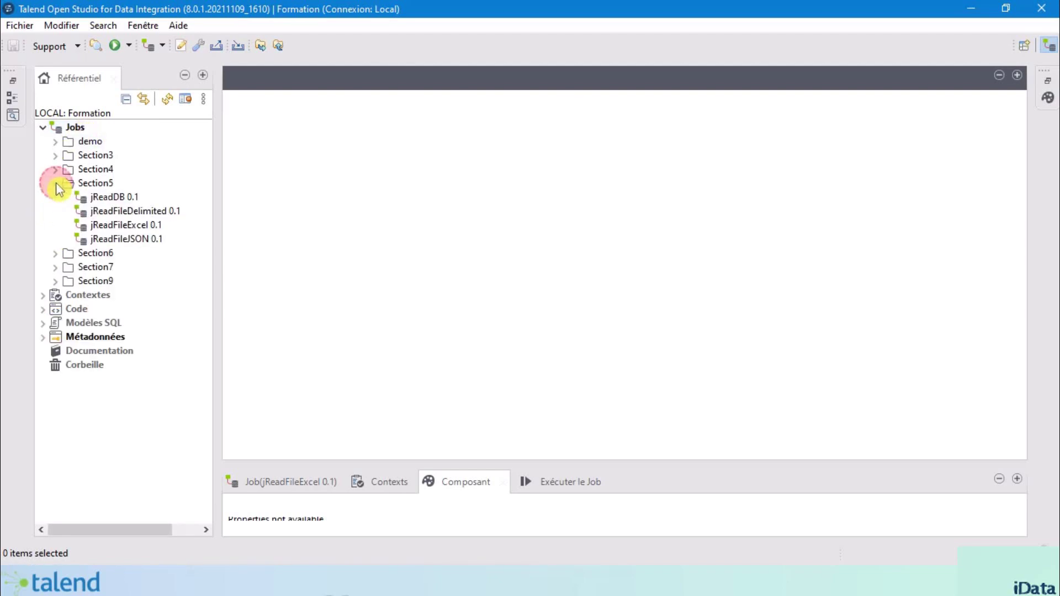
click(142, 226)
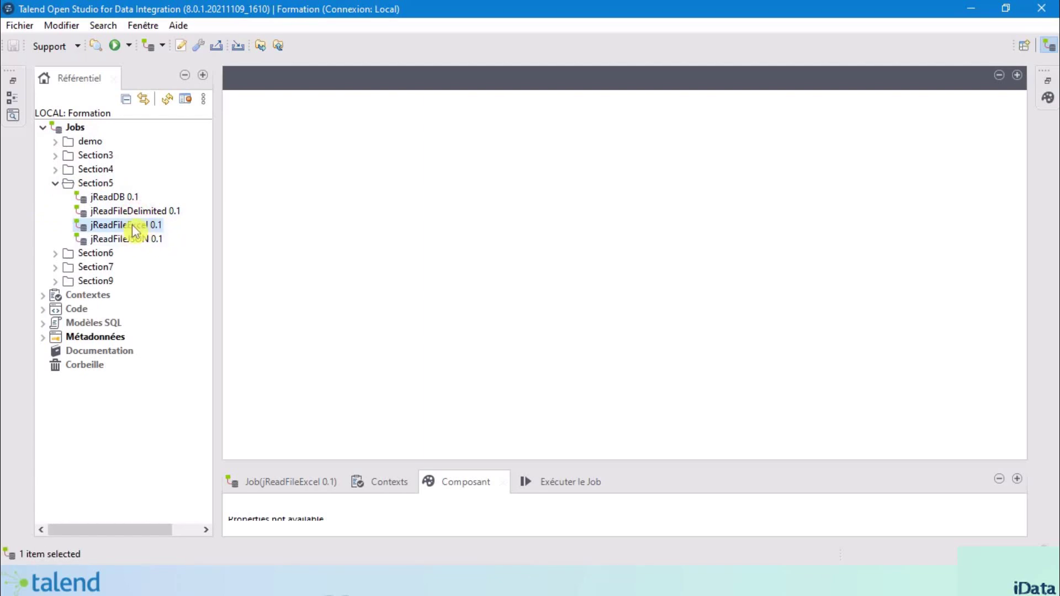
right_click(128, 226)
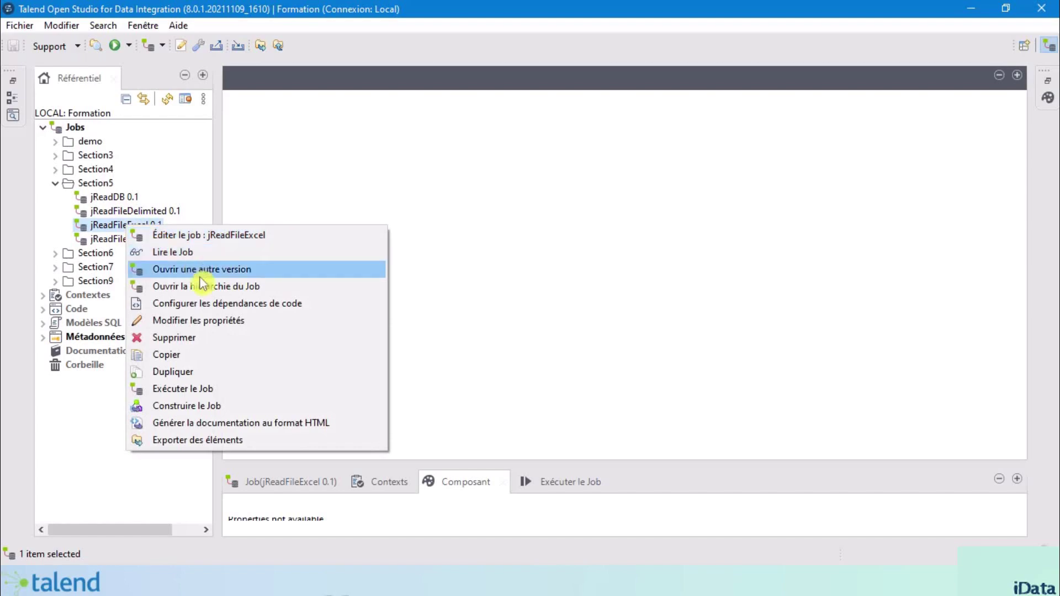
click(228, 378)
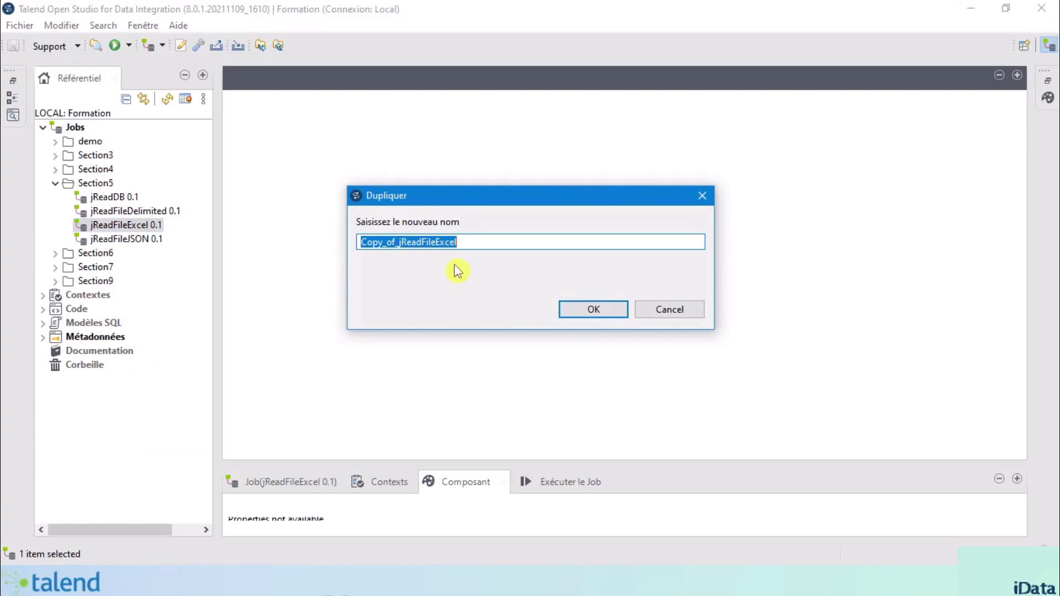
text(jArchiveFileOrFolder)
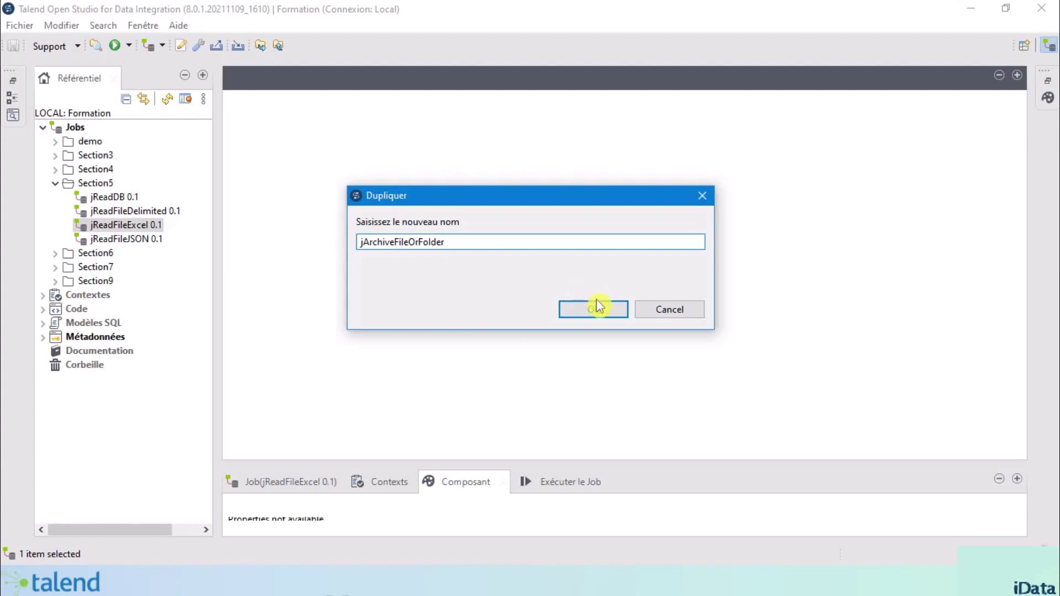
click(602, 316)
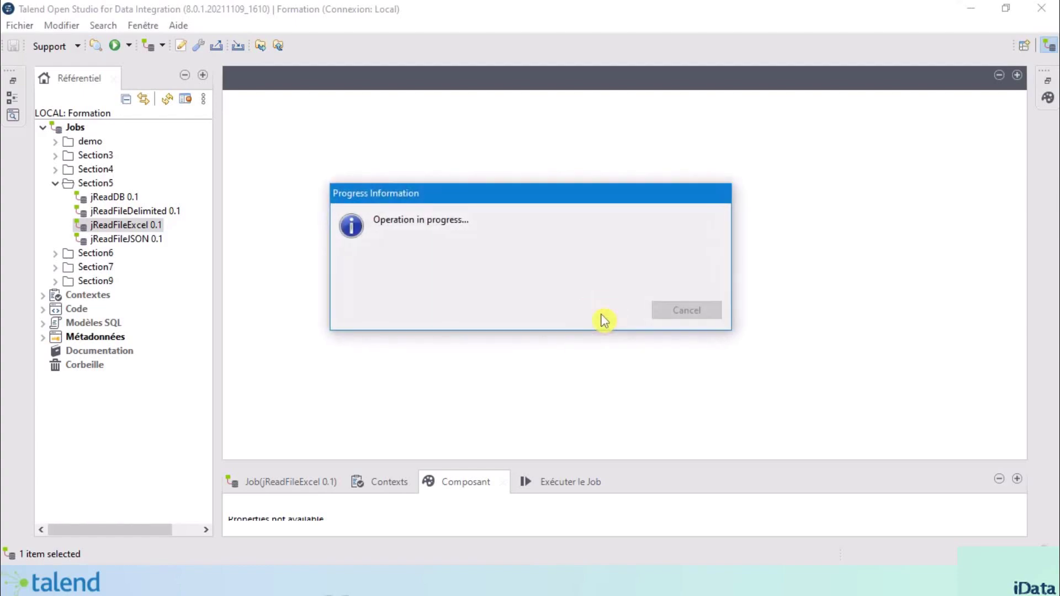
Move the jArchiveFileOrFolder job from Section5 into the Section9 folder and collapse Section5
click(140, 198)
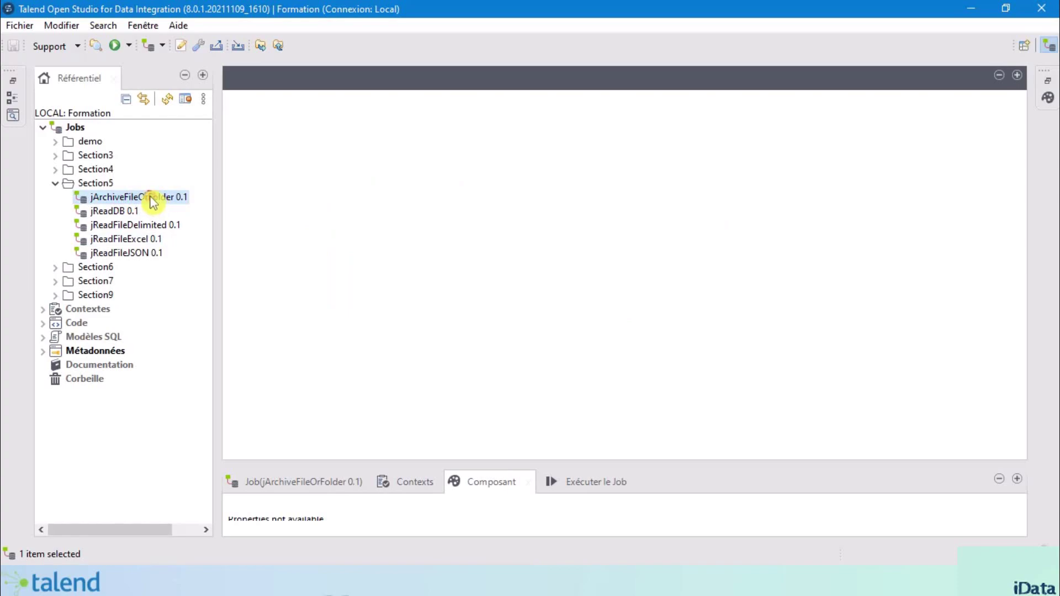
drag(154, 203, 108, 297)
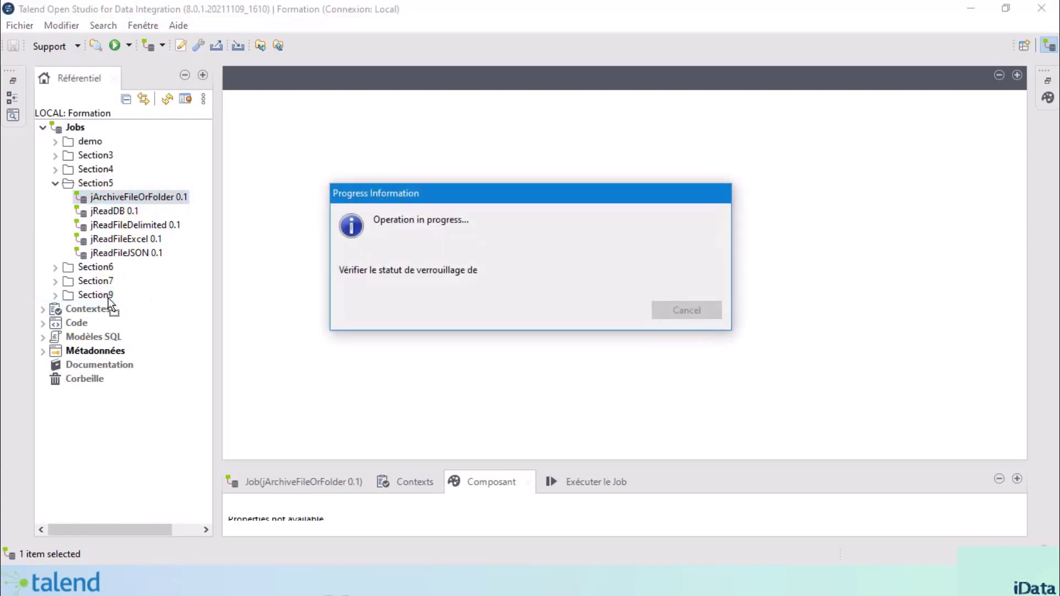
click(55, 183)
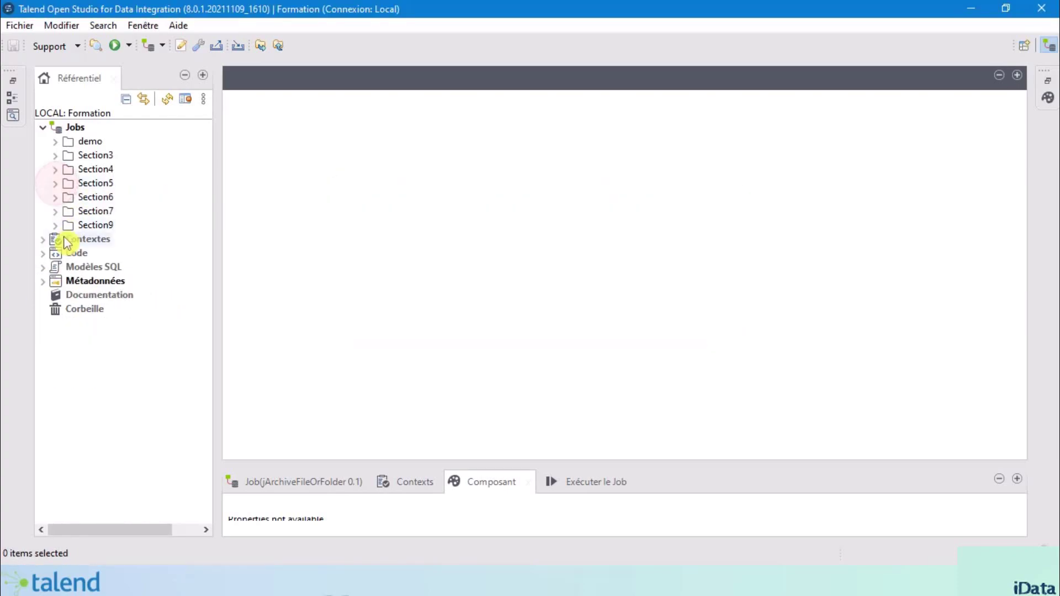
Open the jArchiveFileOrFolder job from the Section9 folder in the designer
click(55, 224)
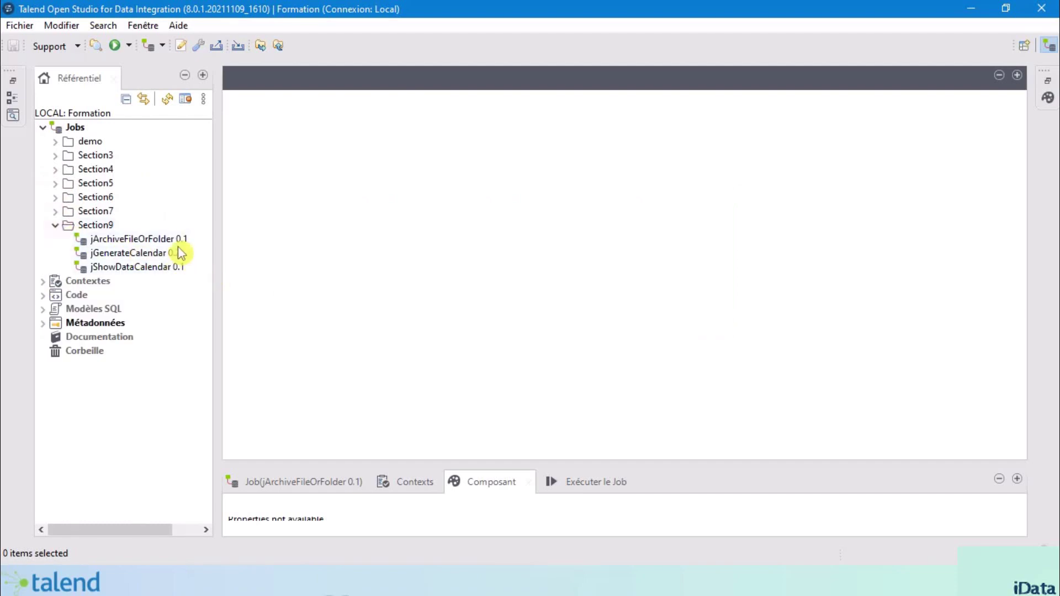
click(163, 239)
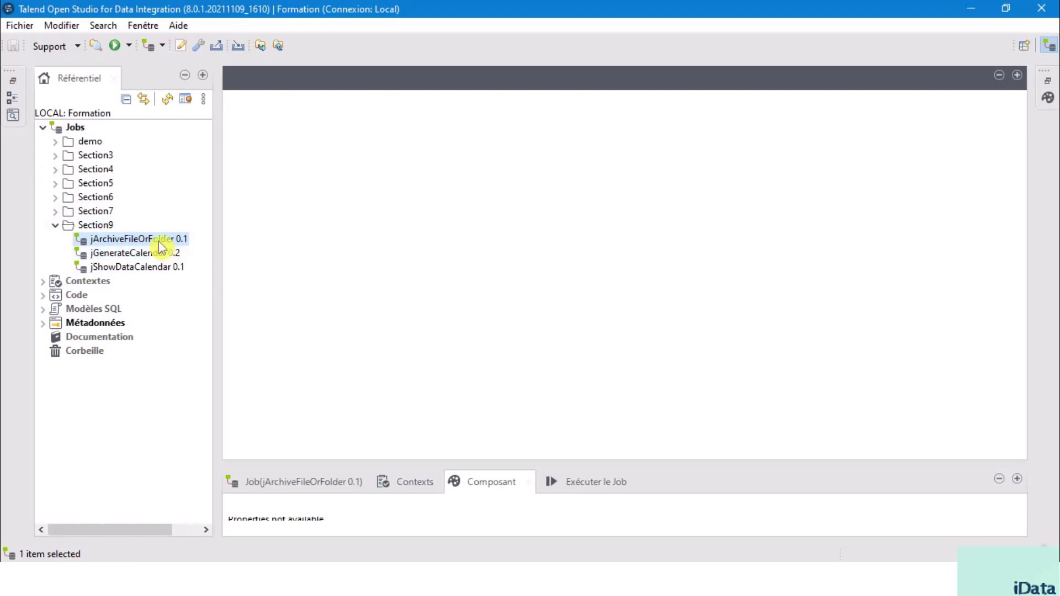
double_click(156, 239)
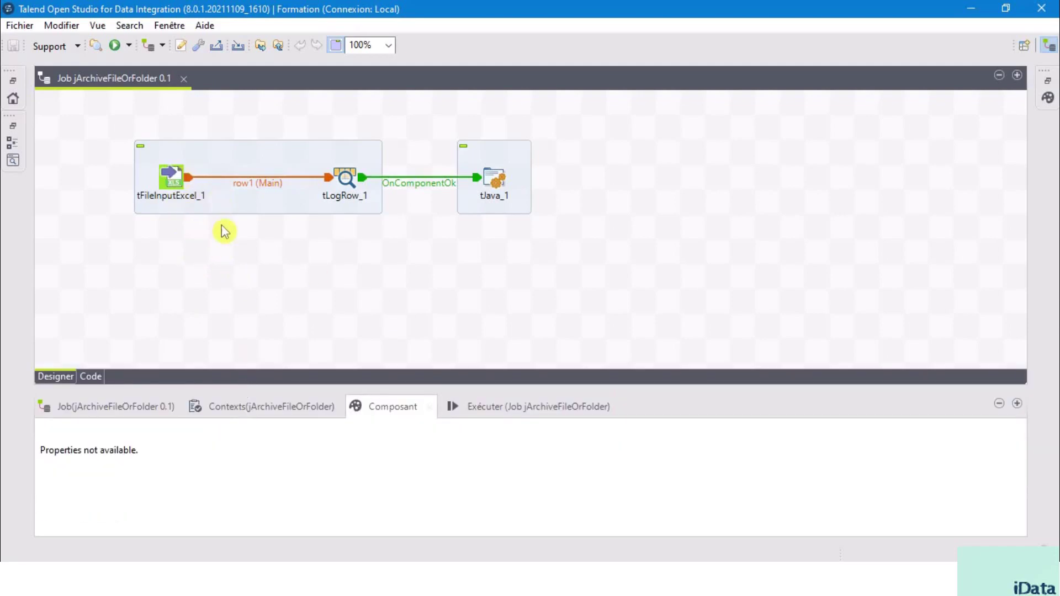
Review the source file path of tFileInputExcel_1 and the display settings of tLogRow_1
click(183, 179)
drag(308, 392, 371, 293)
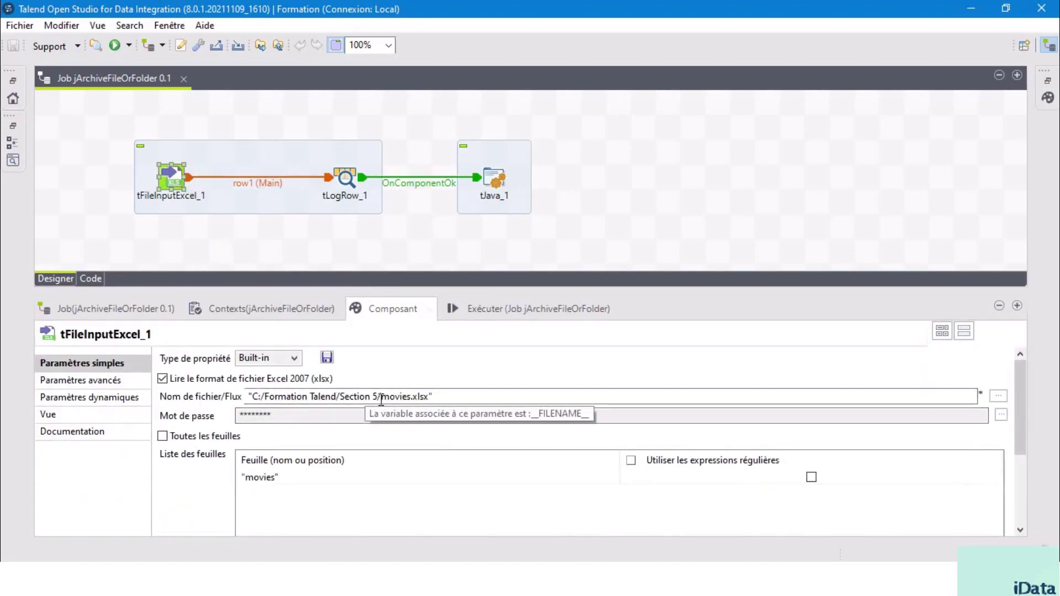
drag(378, 397, 259, 394)
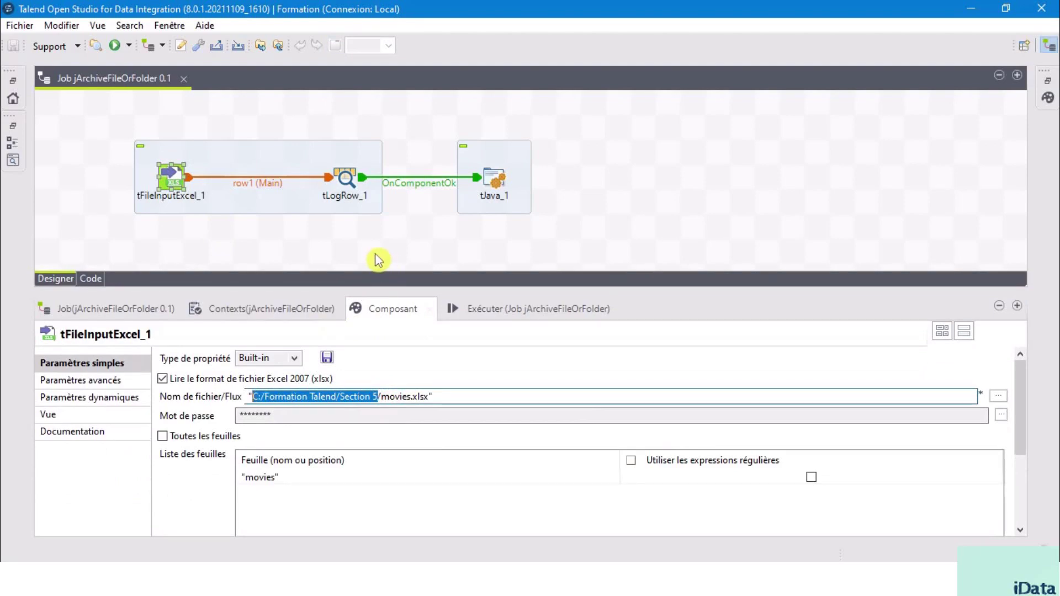
click(348, 175)
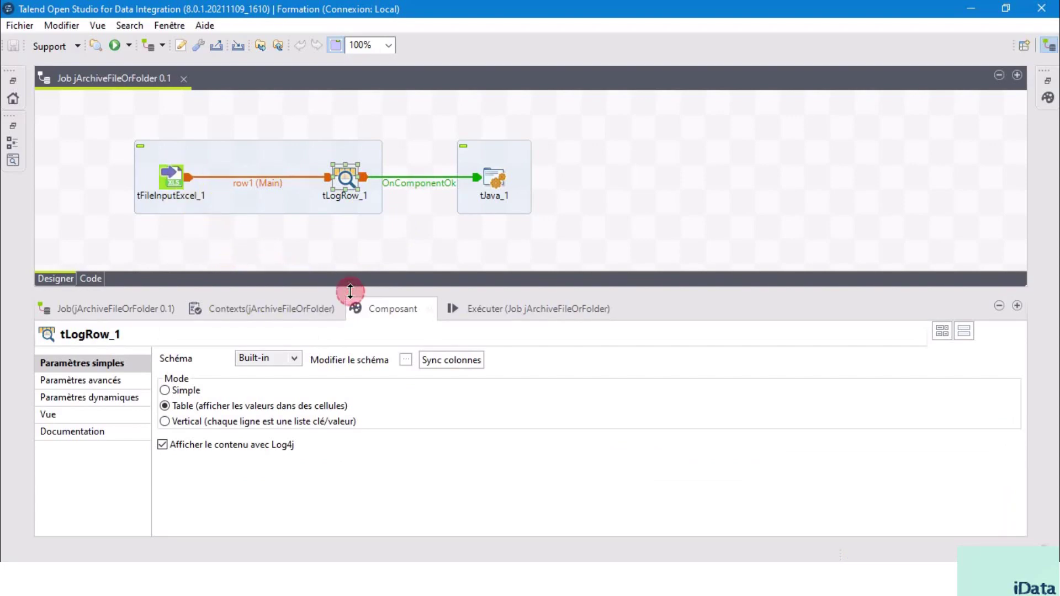
drag(350, 291, 343, 343)
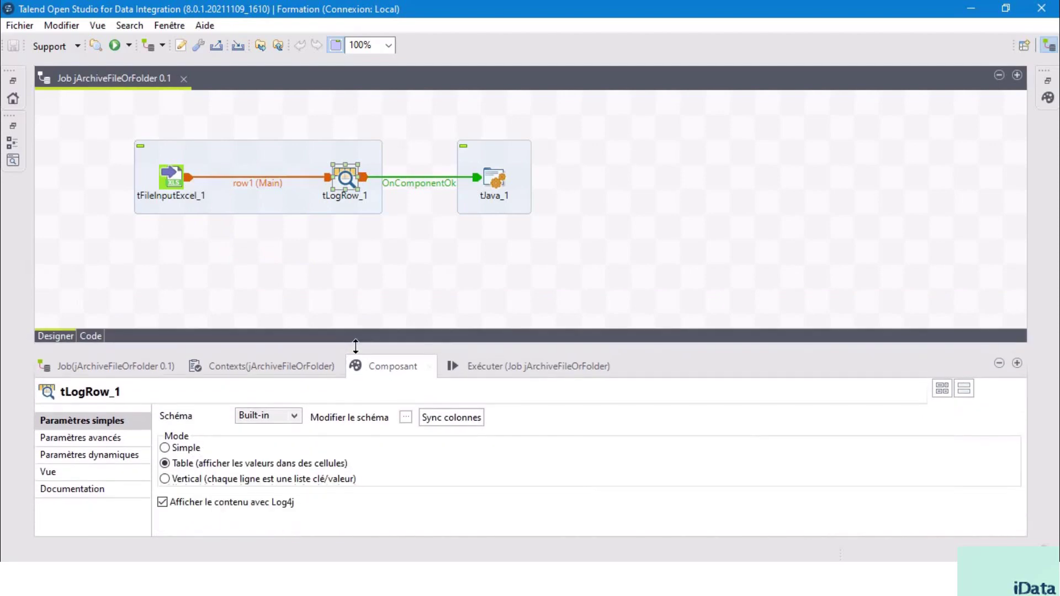
click(172, 181)
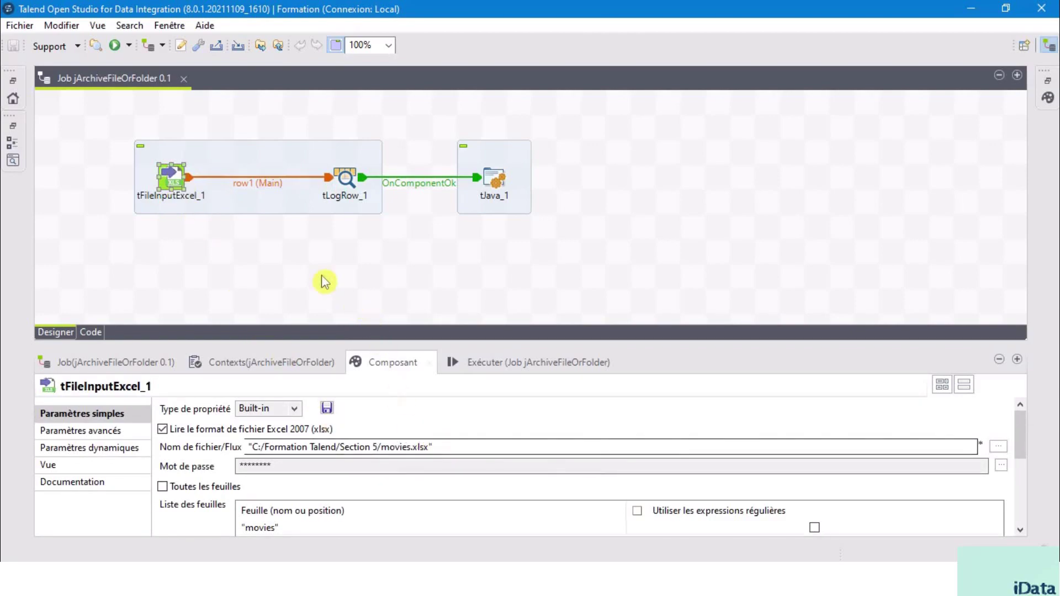
Add a tFileArchive component below the Excel subjob, then download and install all its available required modules
click(238, 268)
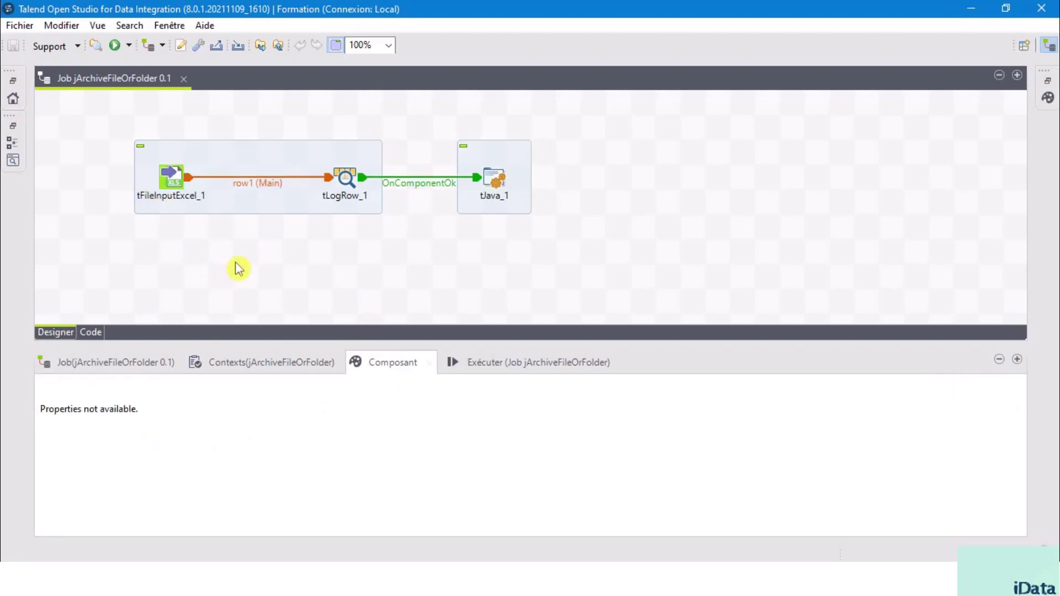
text(tf)
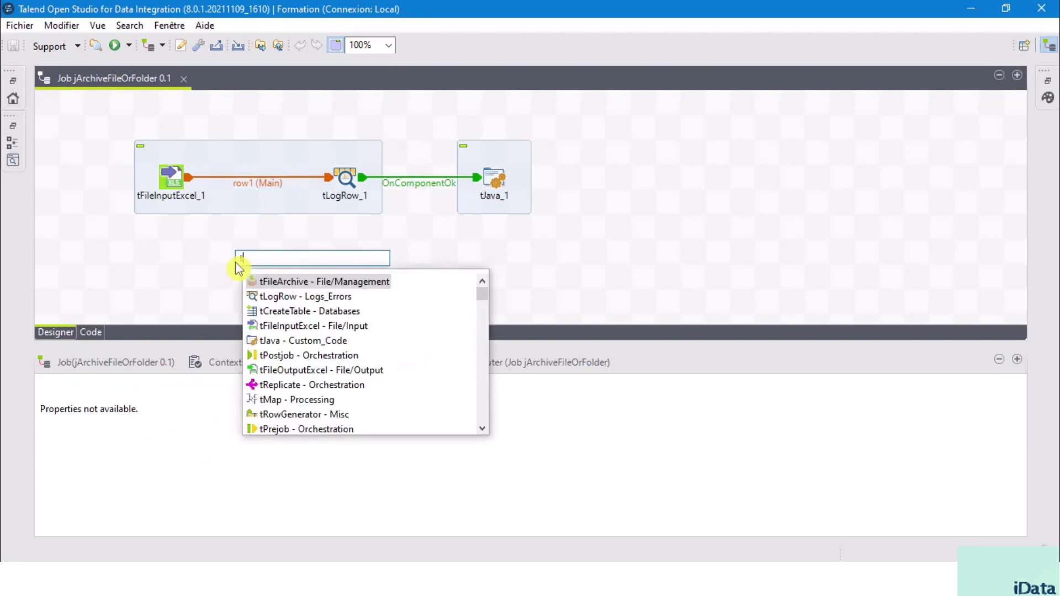
double_click(364, 285)
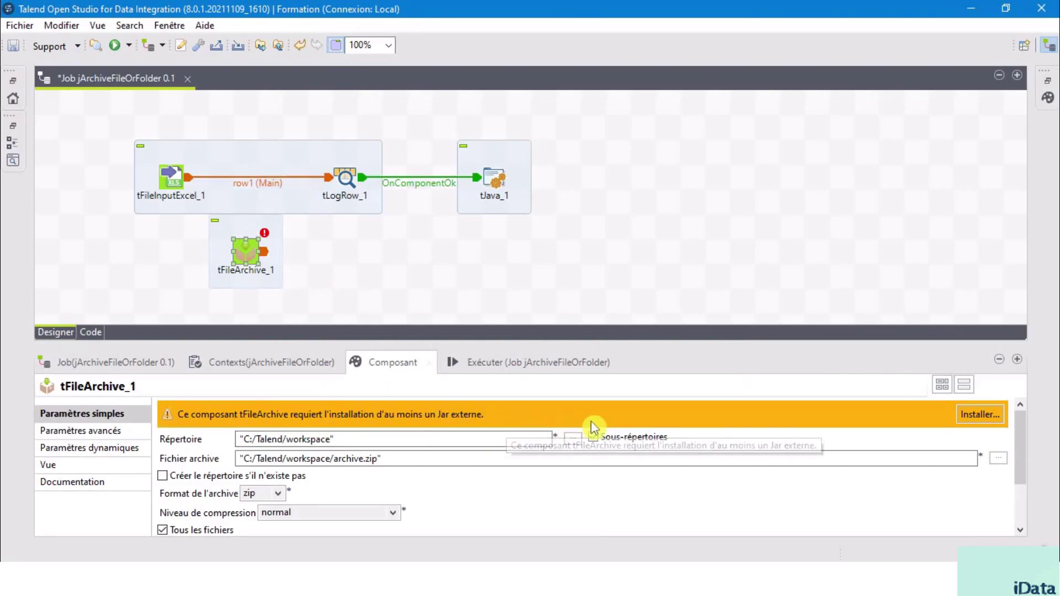
click(987, 422)
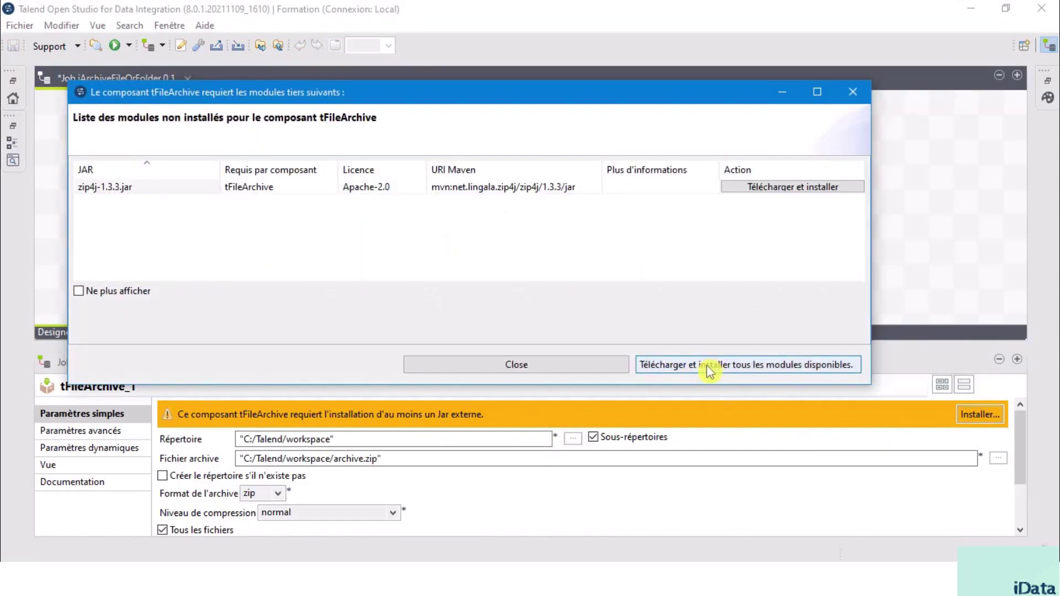
click(710, 371)
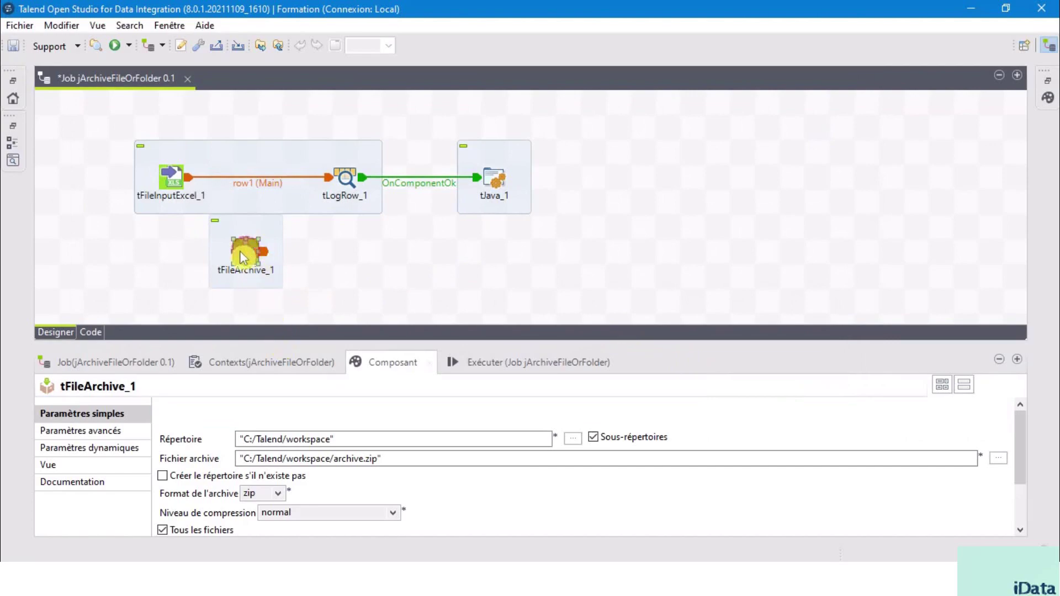
Place tFileArchive_1 beneath tFileInputExcel_1 and link the Excel input to it with an On Subjob Ok trigger
drag(243, 257, 145, 281)
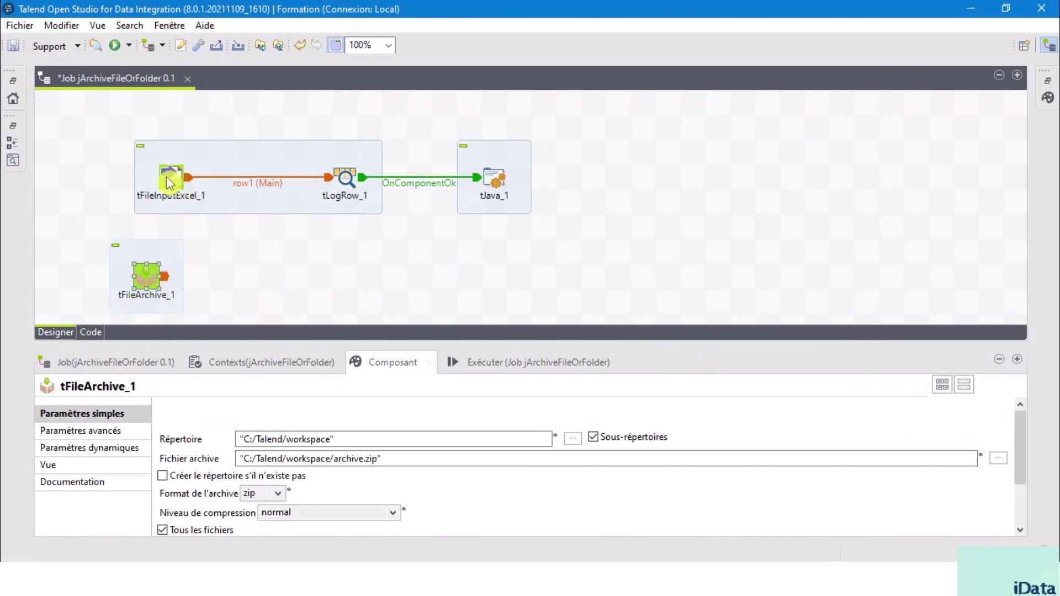
click(166, 177)
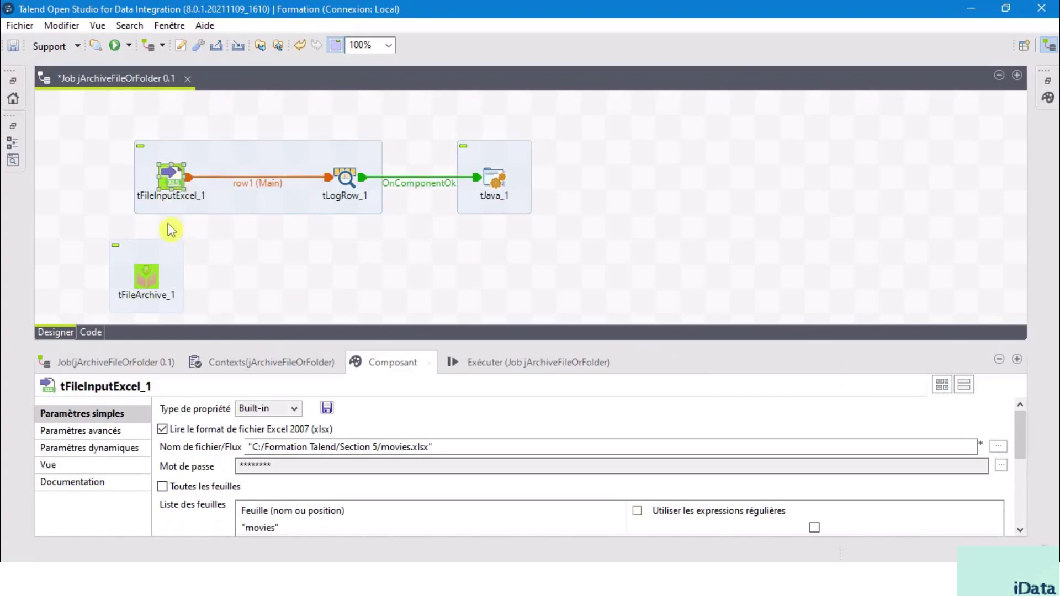
click(144, 276)
click(173, 180)
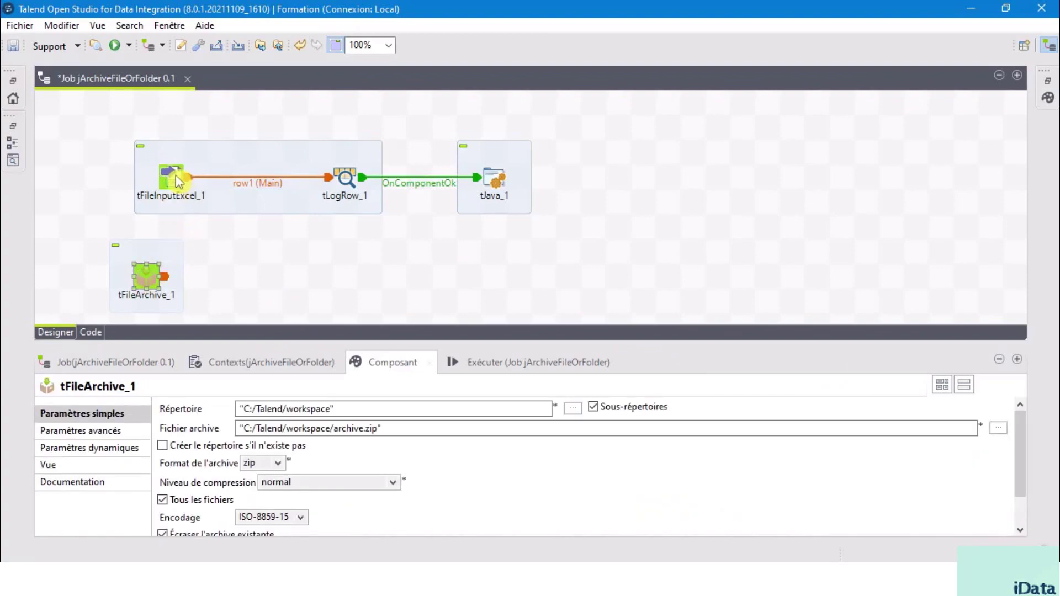
right_click(174, 175)
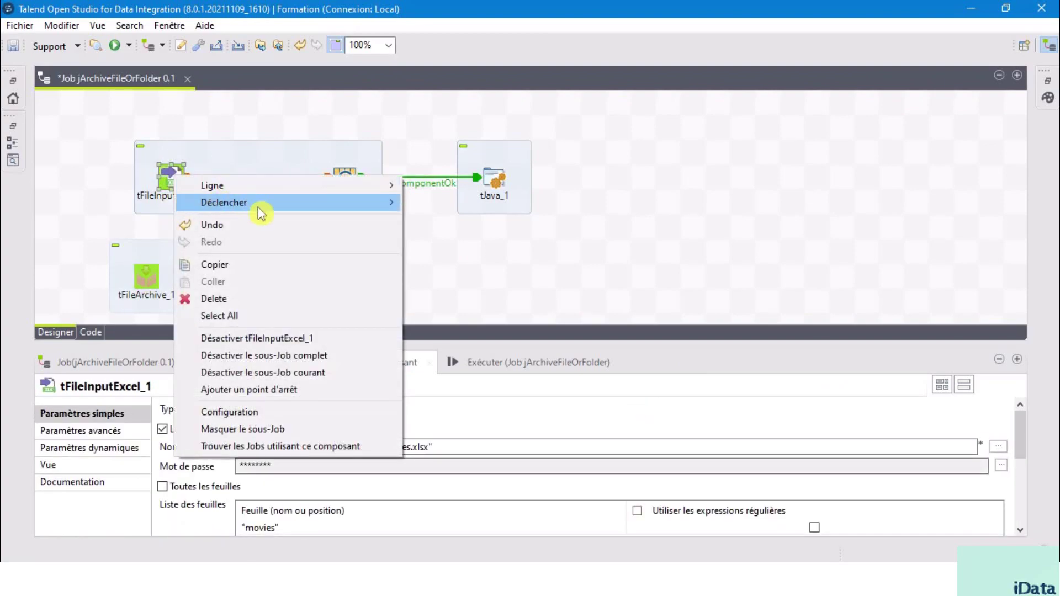
mouse_move(312, 214)
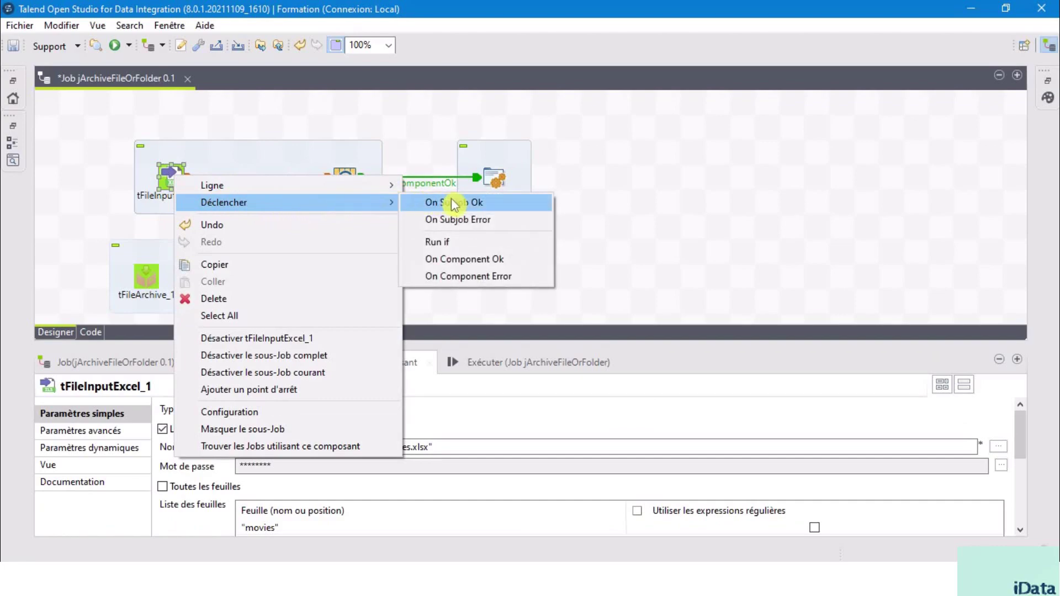
click(473, 203)
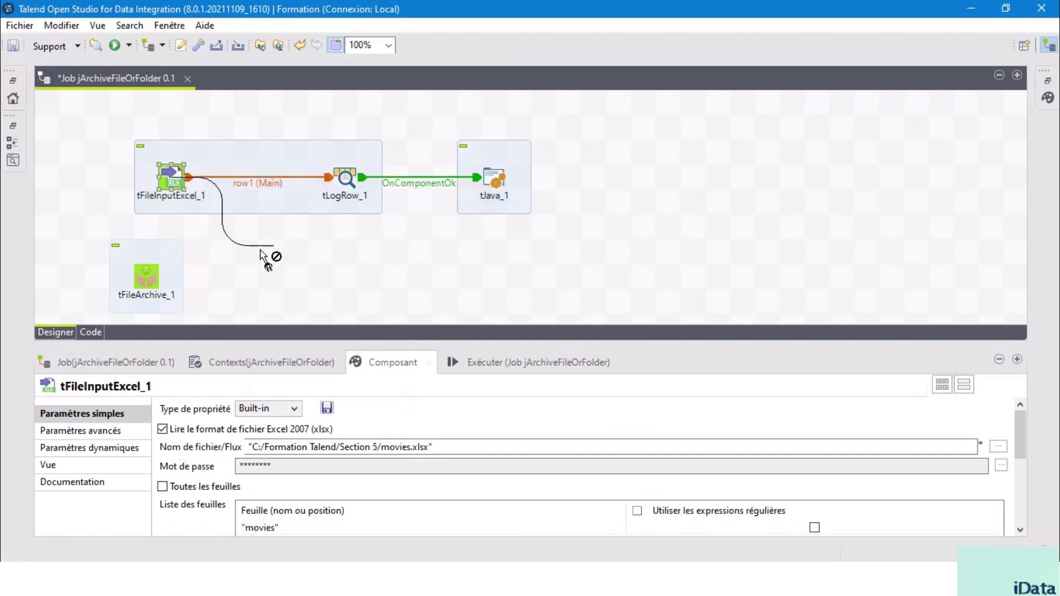
click(147, 279)
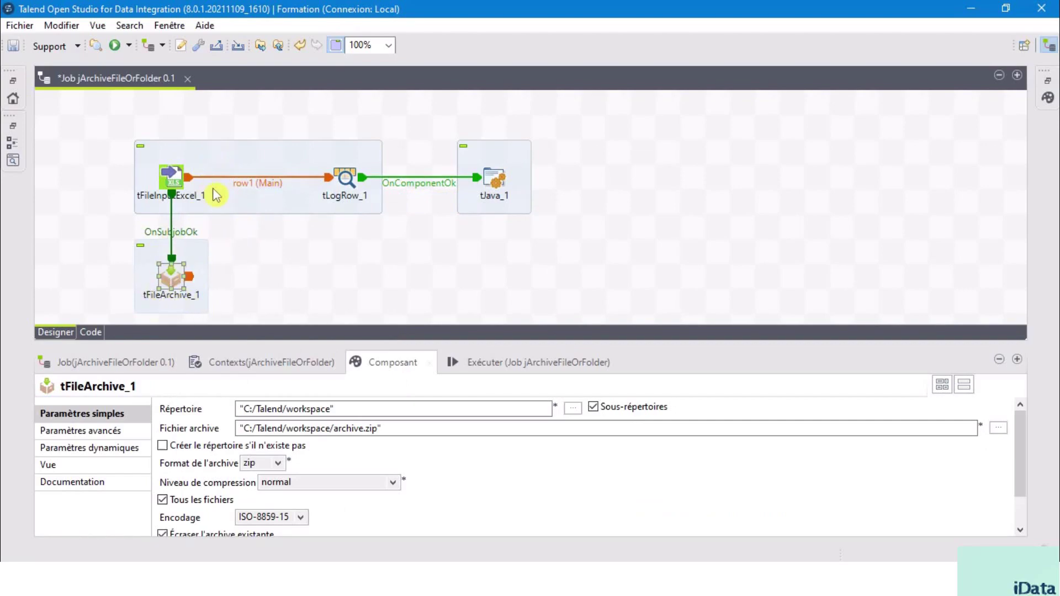
Display the settings of tFileArchive_1 in an enlarged properties area and save the job
click(252, 160)
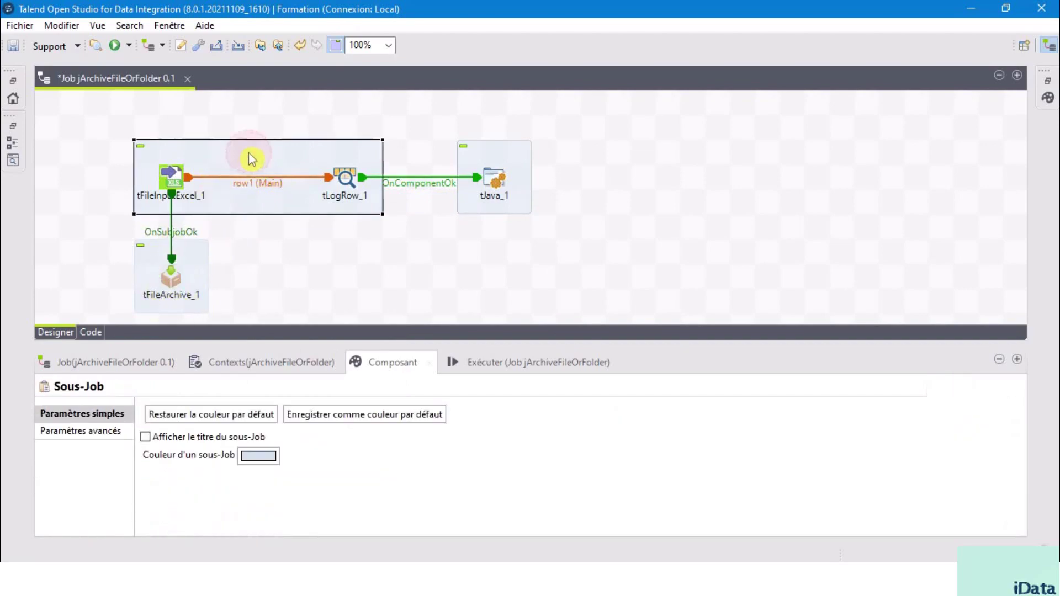
click(176, 165)
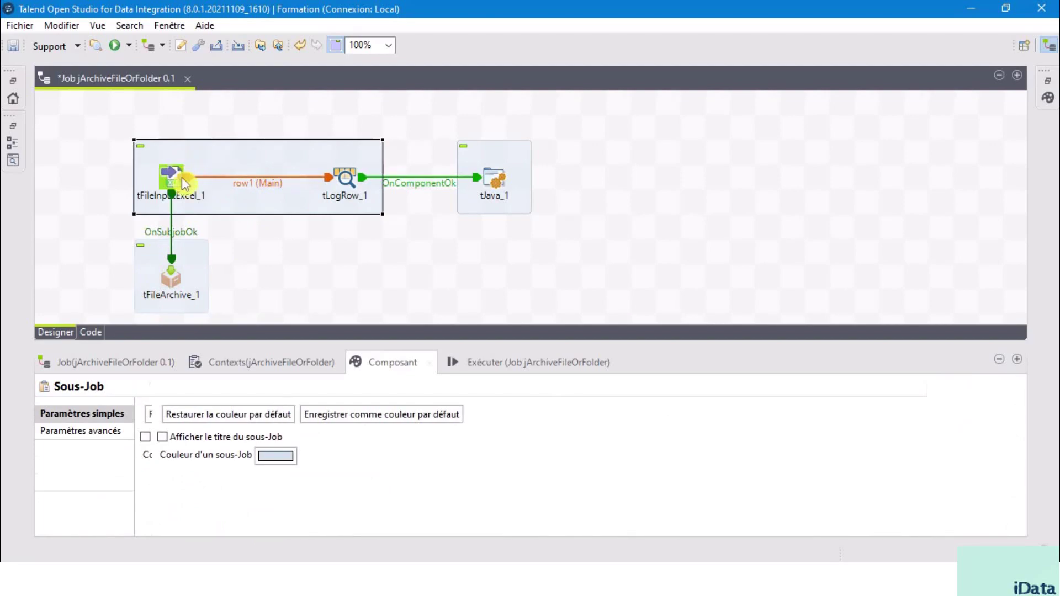
click(178, 290)
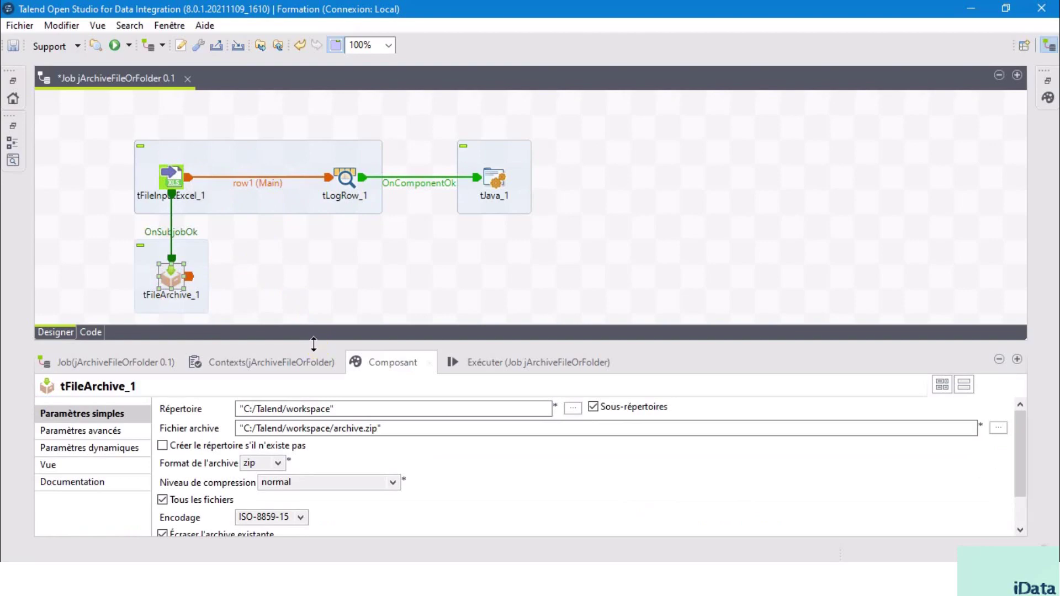
drag(313, 344, 313, 193)
key(ctrl+s)
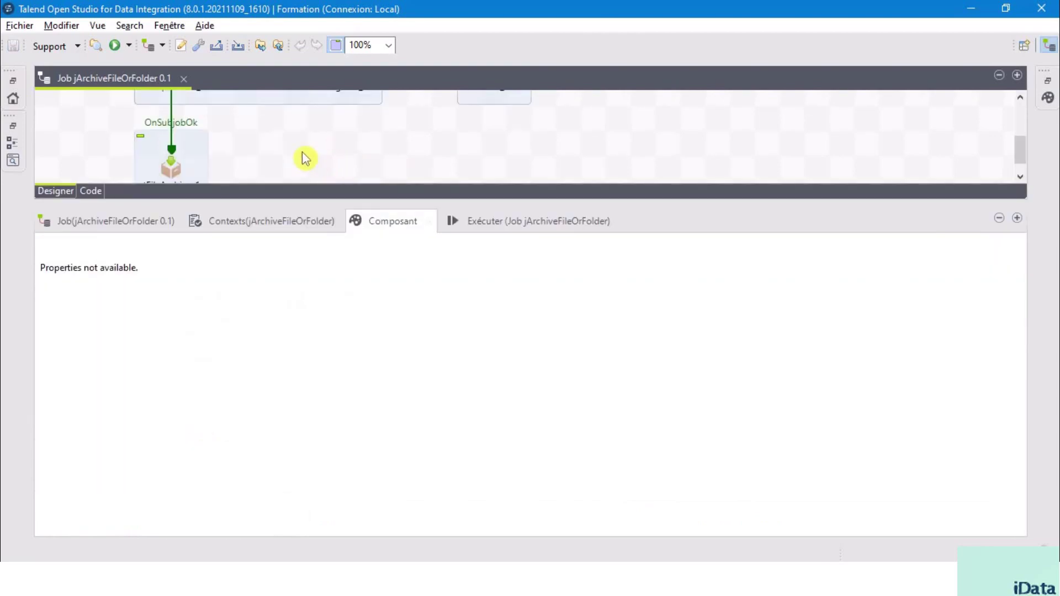
Set the Répertoire of tFileArchive_1 to "C:/Formation Talend/Section 5", reusing the folder path from tFileInputExcel_1
click(169, 173)
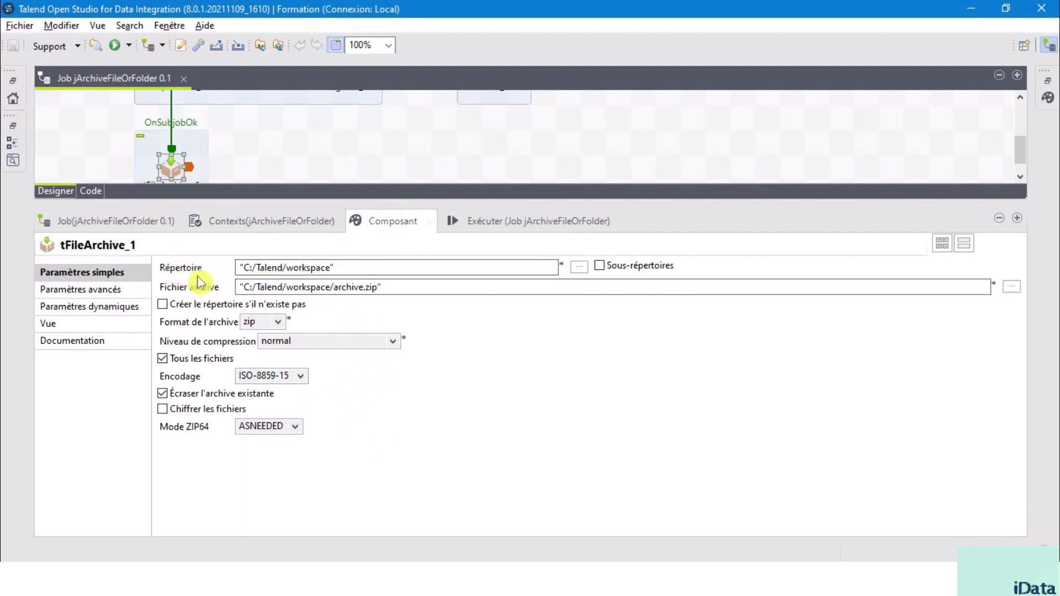
drag(343, 267, 209, 268)
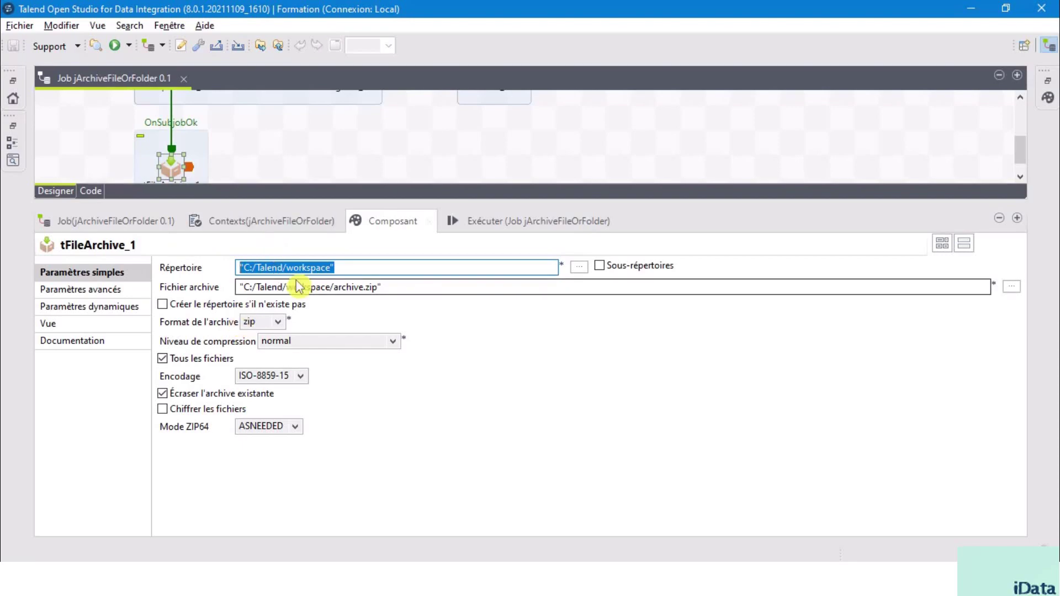
scroll(232, 165, up, 1)
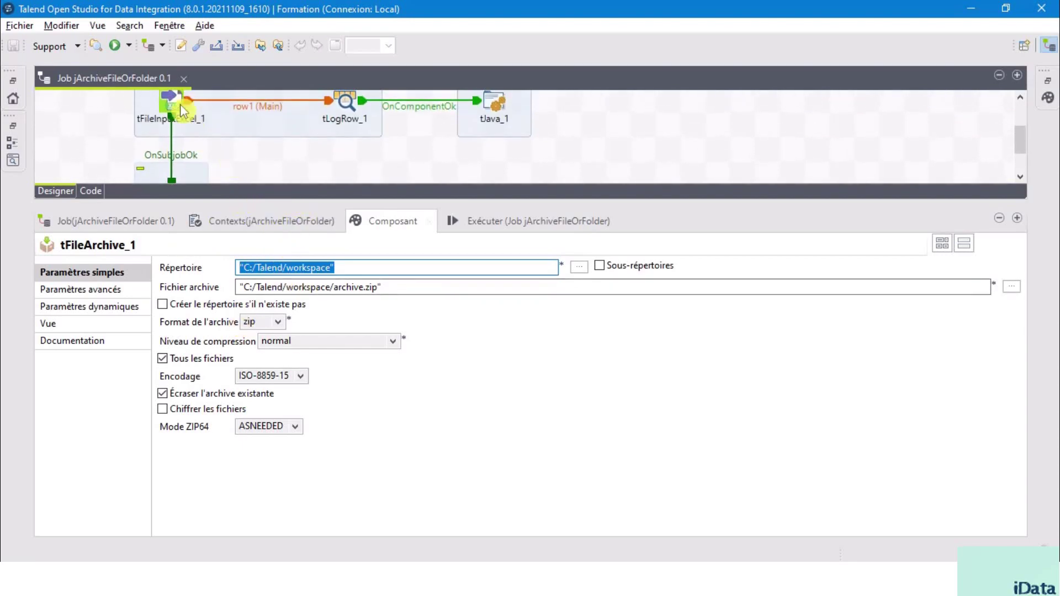
click(200, 127)
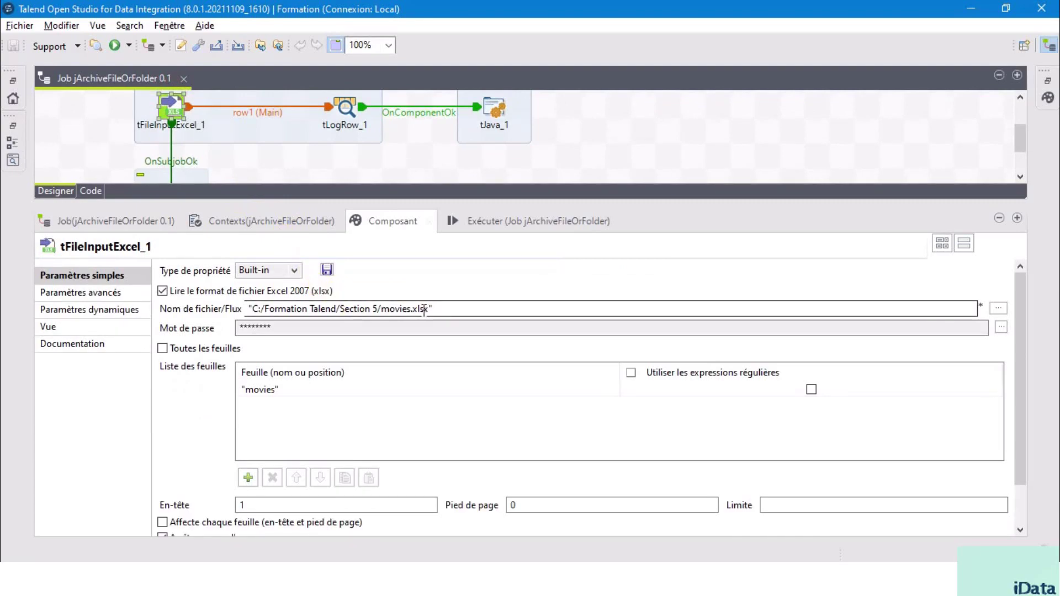
drag(379, 307, 270, 313)
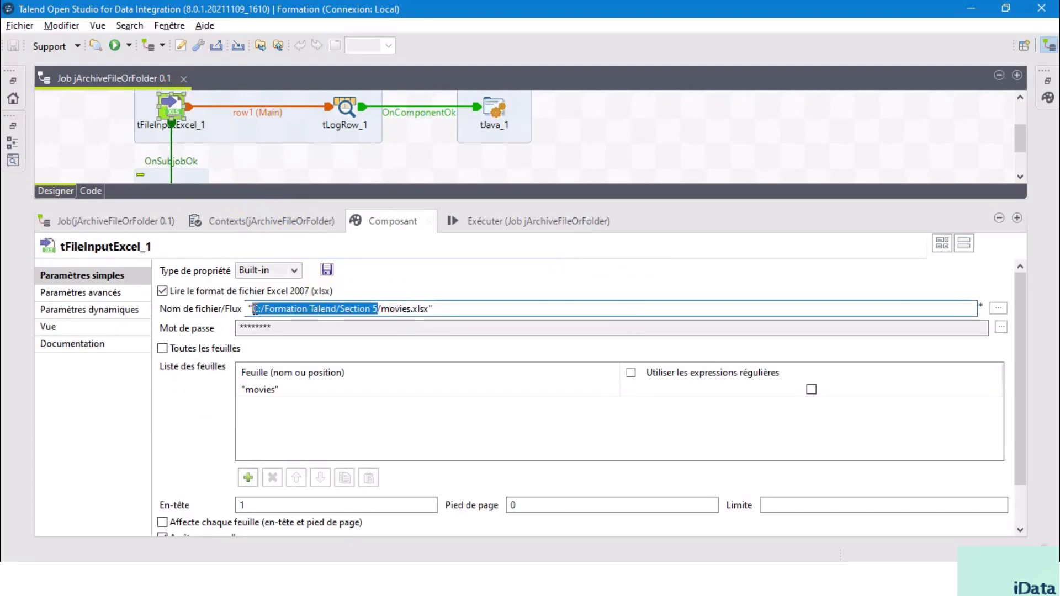
scroll(242, 155, down, 1)
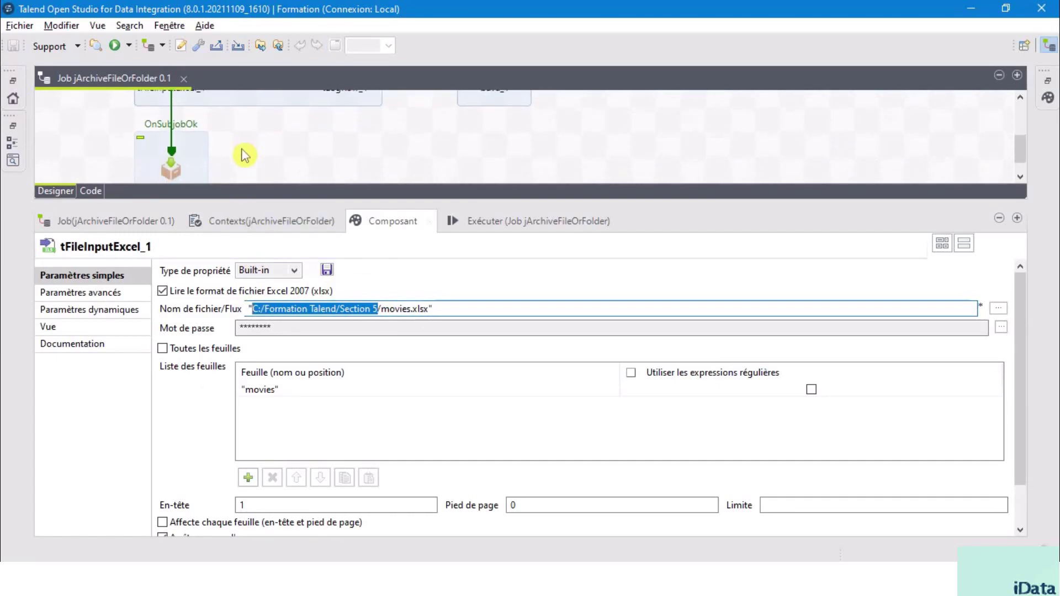
click(170, 167)
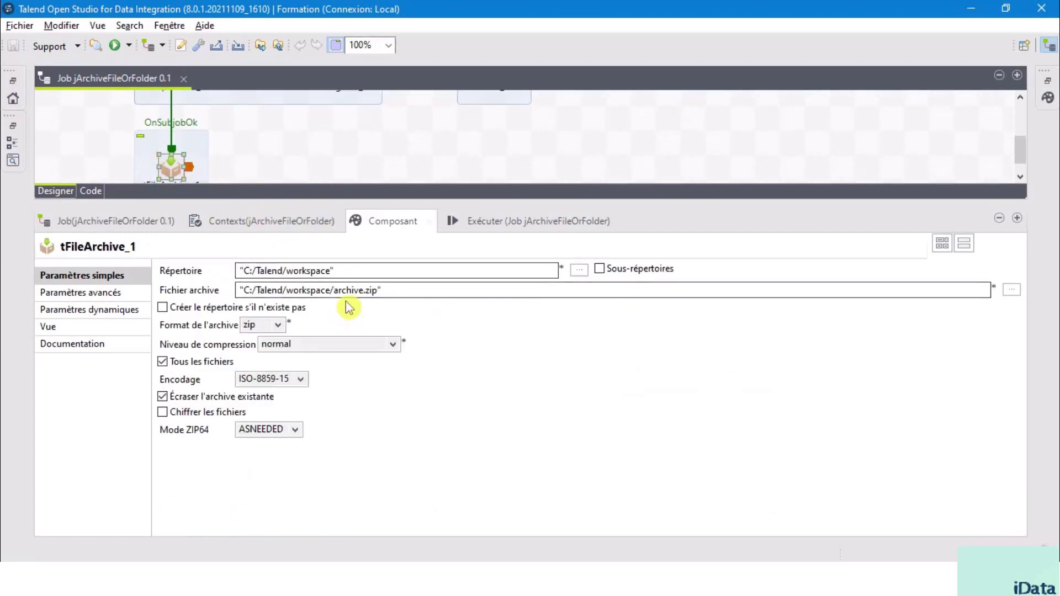
drag(332, 271, 268, 272)
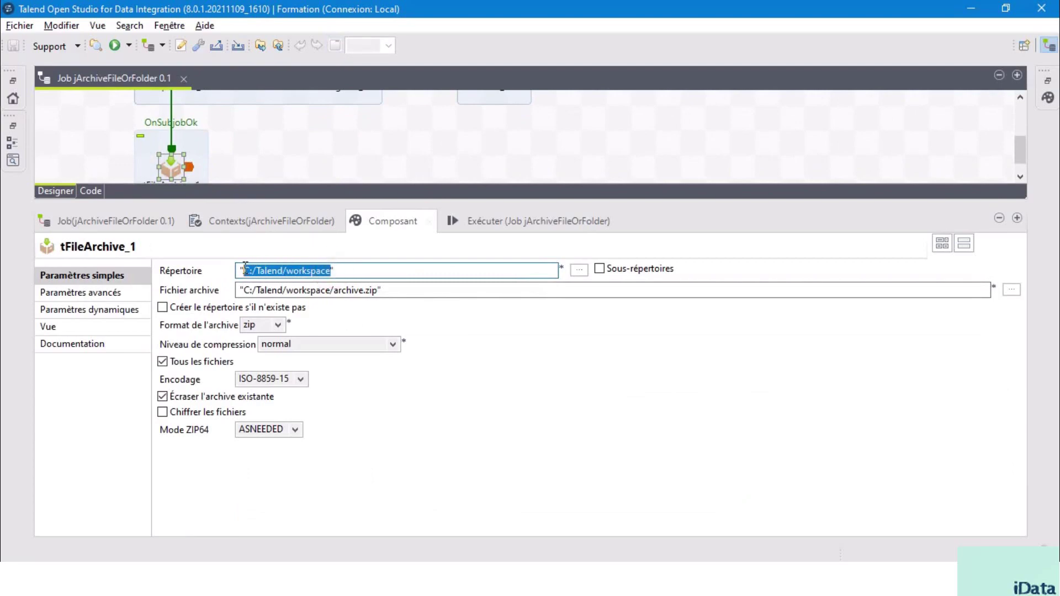
text(C:/Formation Talend/Section 5)
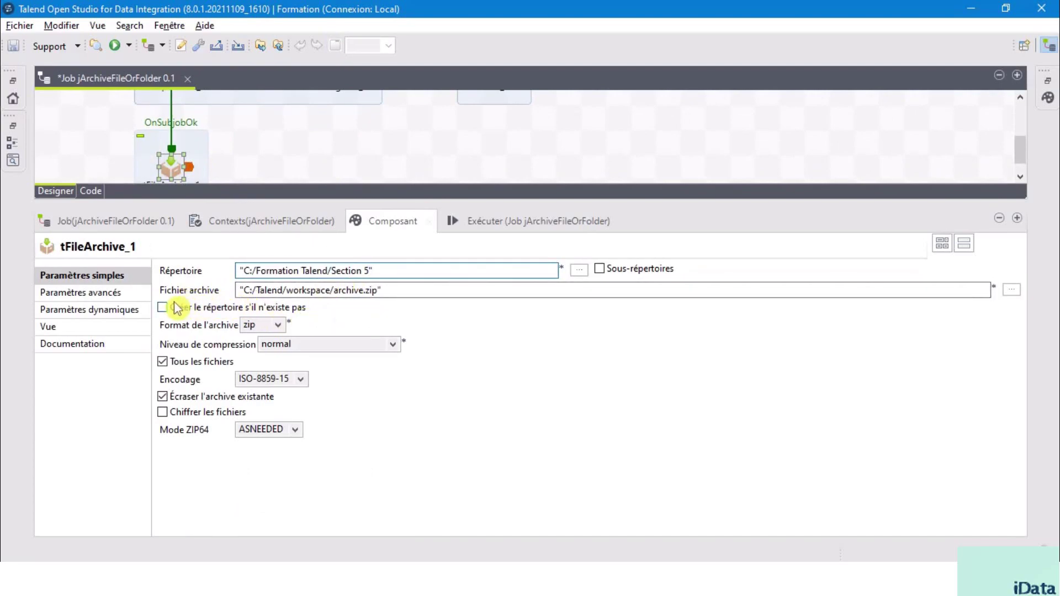
Set the Fichier archive path of tFileArchive_1 to "C:/Formation Talend/Section 5/movies.zip"
click(244, 290)
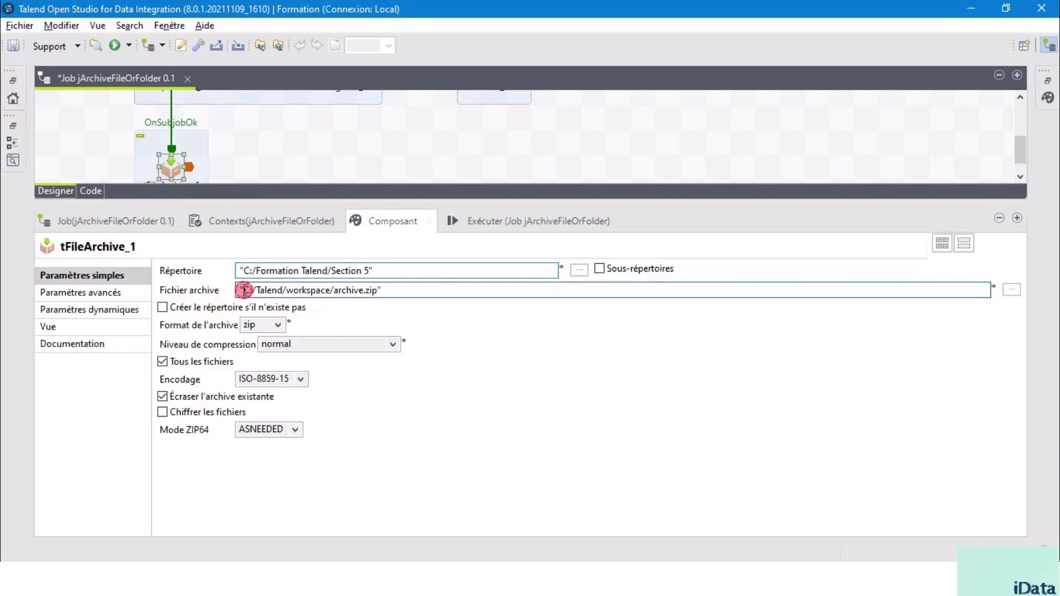
drag(244, 290, 278, 297)
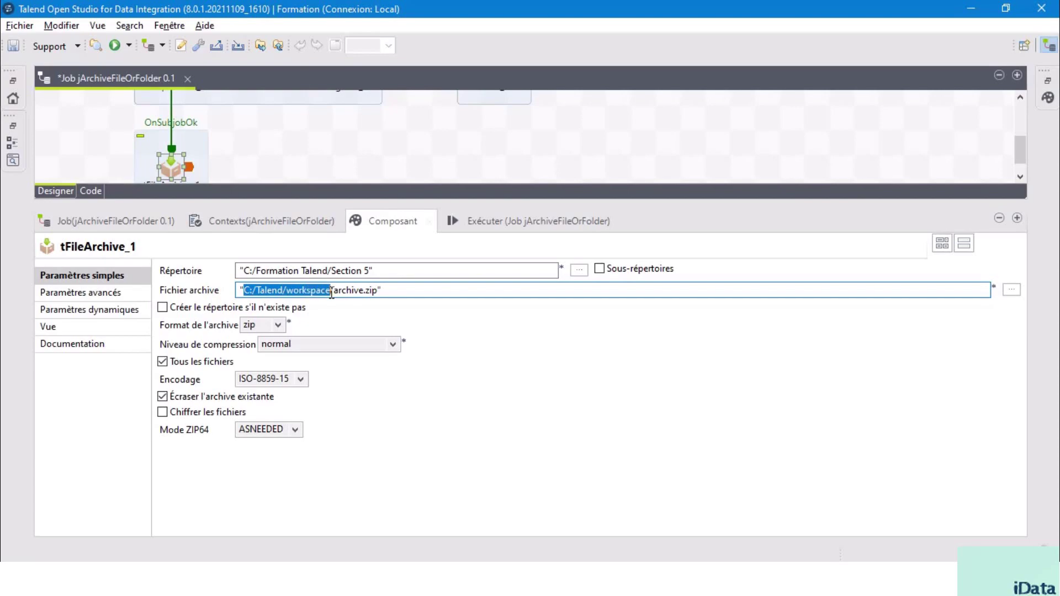
text(C:/Formation Talend/Section 5)
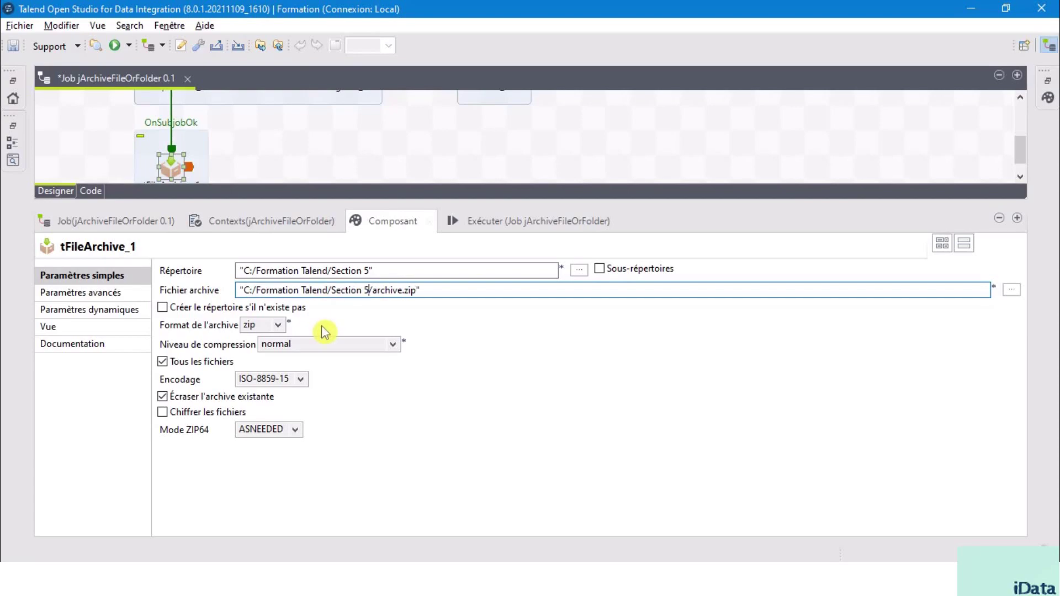
click(403, 291)
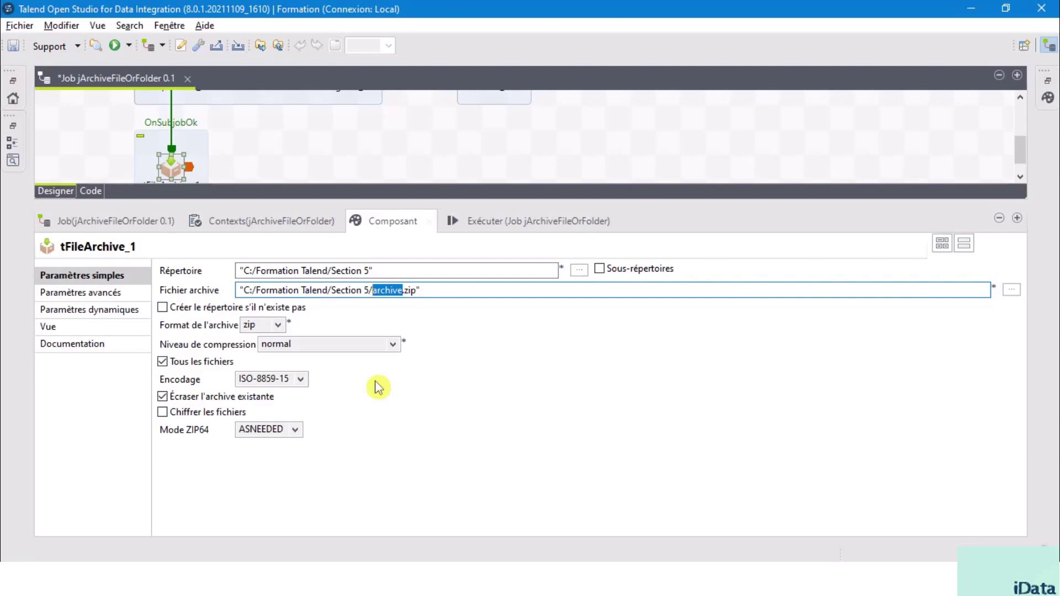
text(movies)
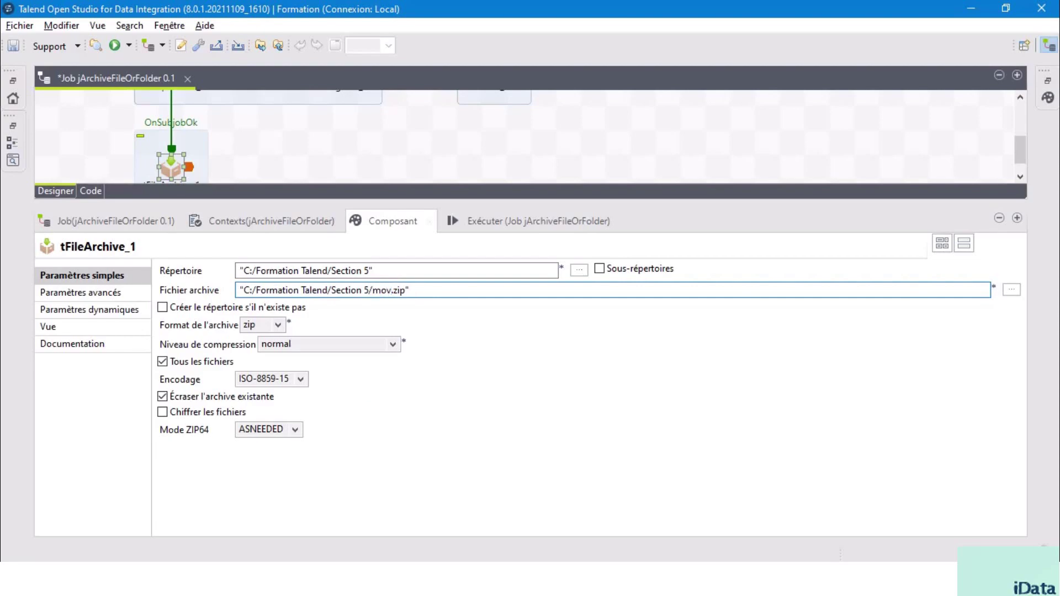
Enable Sous-répertoires and Créer le répertoire s'il n'existe pas, keeping the zip archive format and normal compression level
click(601, 270)
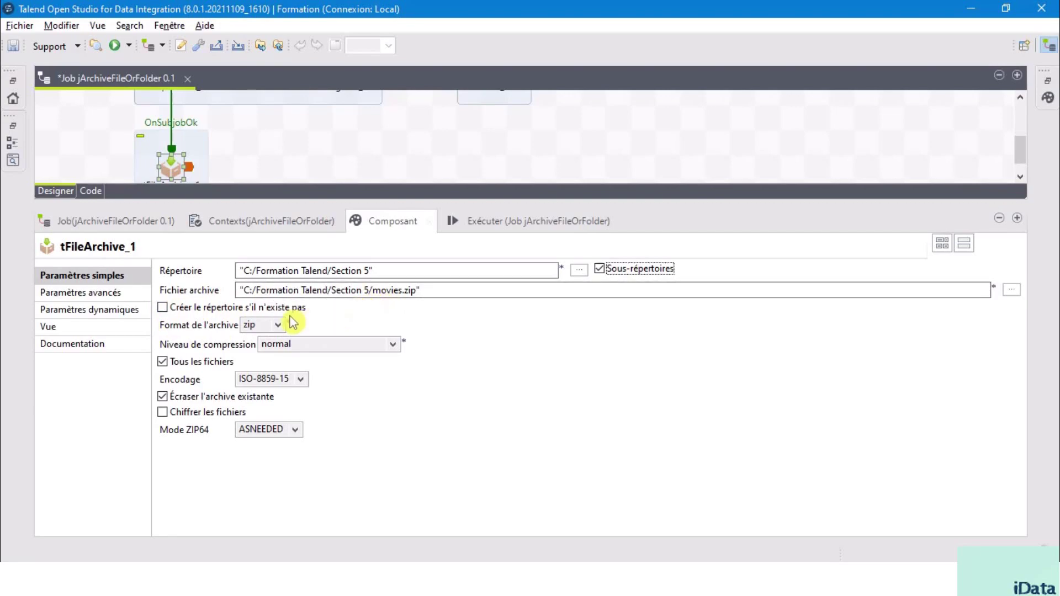
click(162, 308)
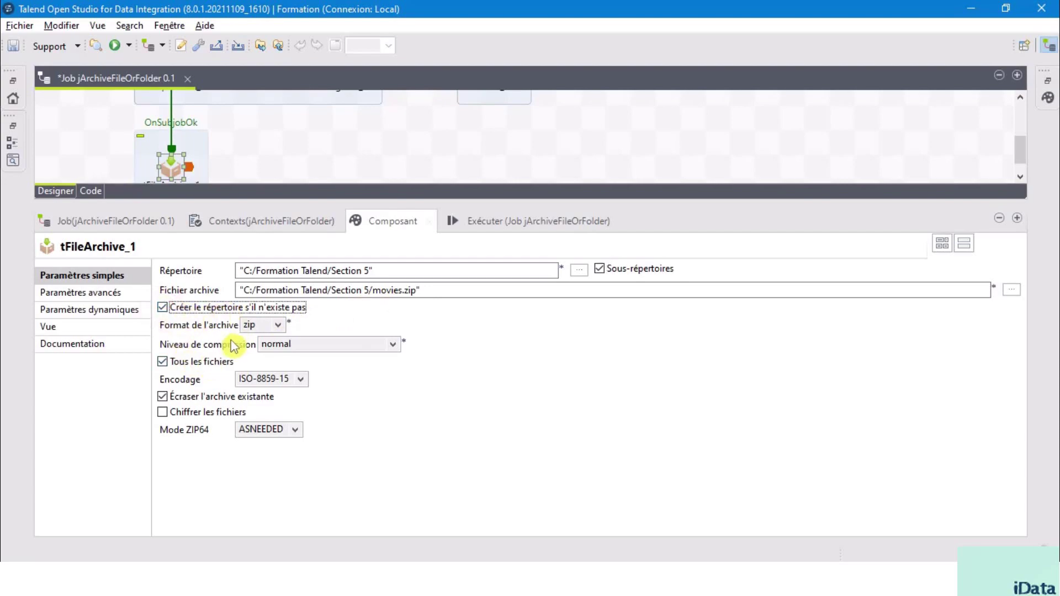
click(279, 327)
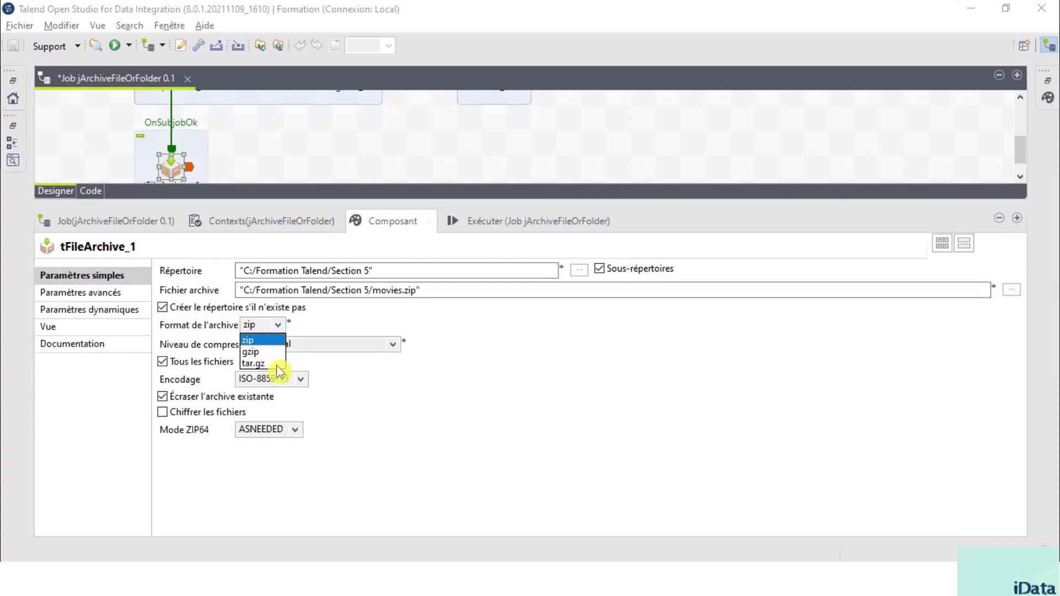
click(372, 341)
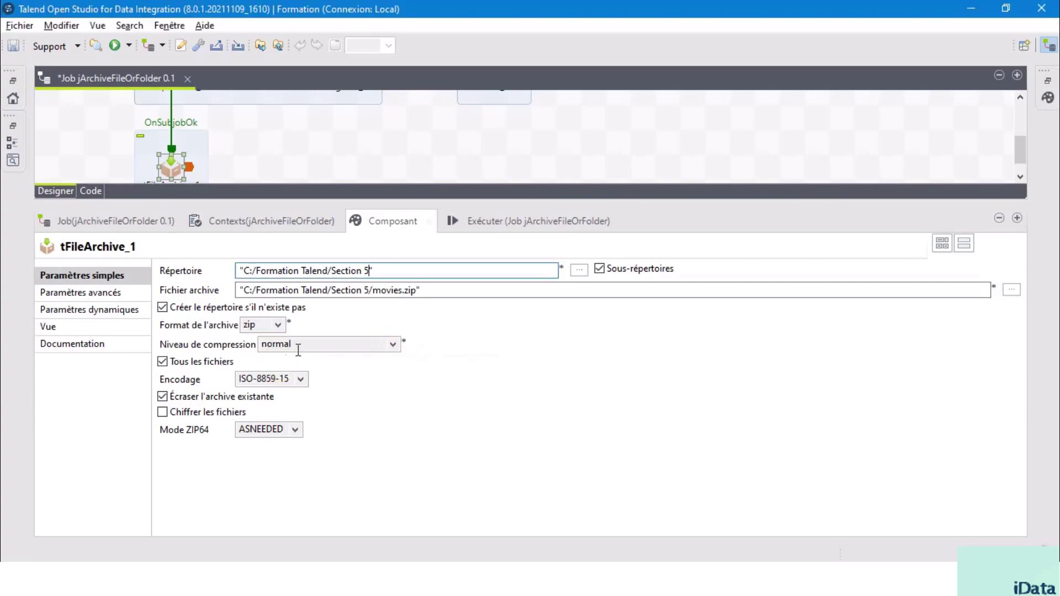
click(392, 346)
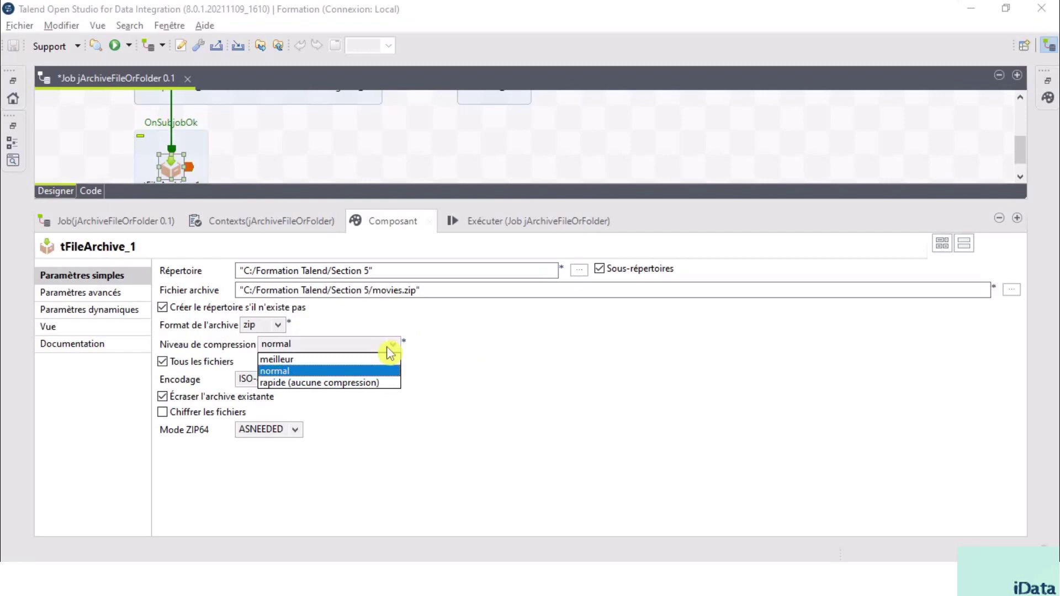
click(411, 378)
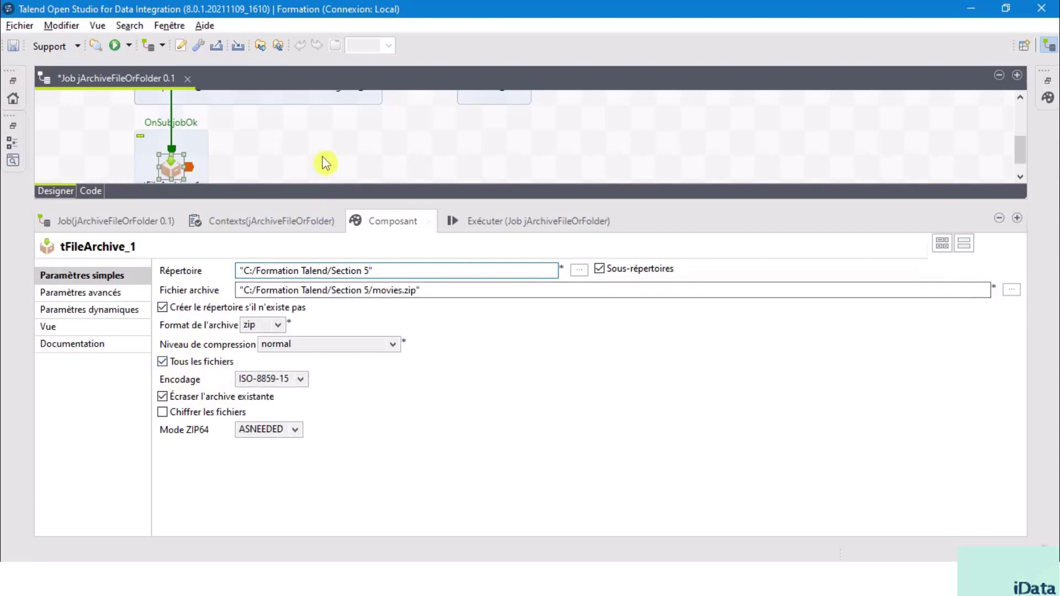
Copy the file name movies.xlsx from the source file path of tFileInputExcel_1
scroll(326, 163, up, 3)
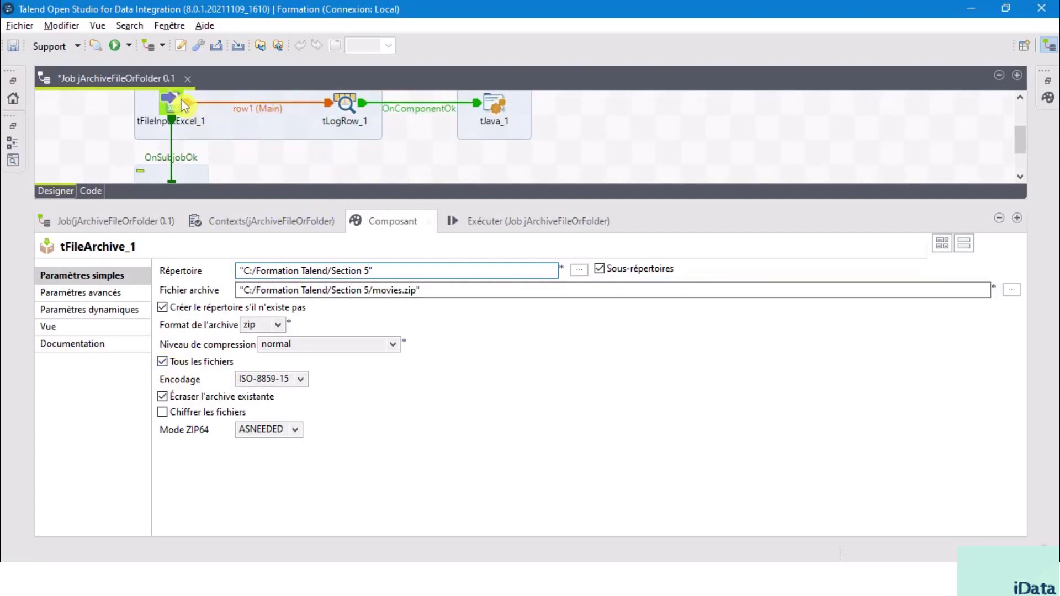
click(183, 105)
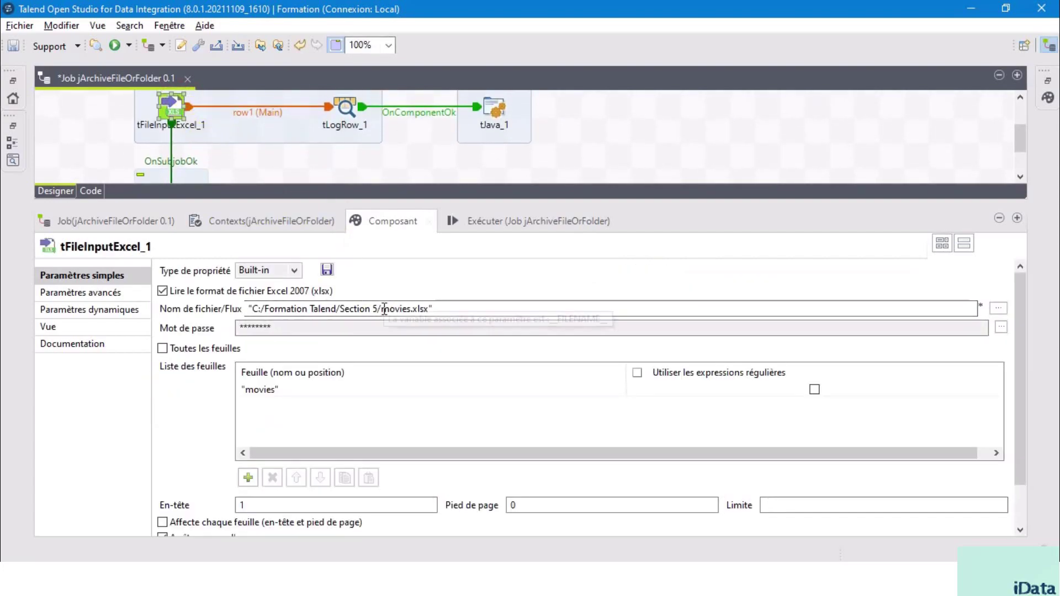
double_click(385, 310)
key(ctrl+c)
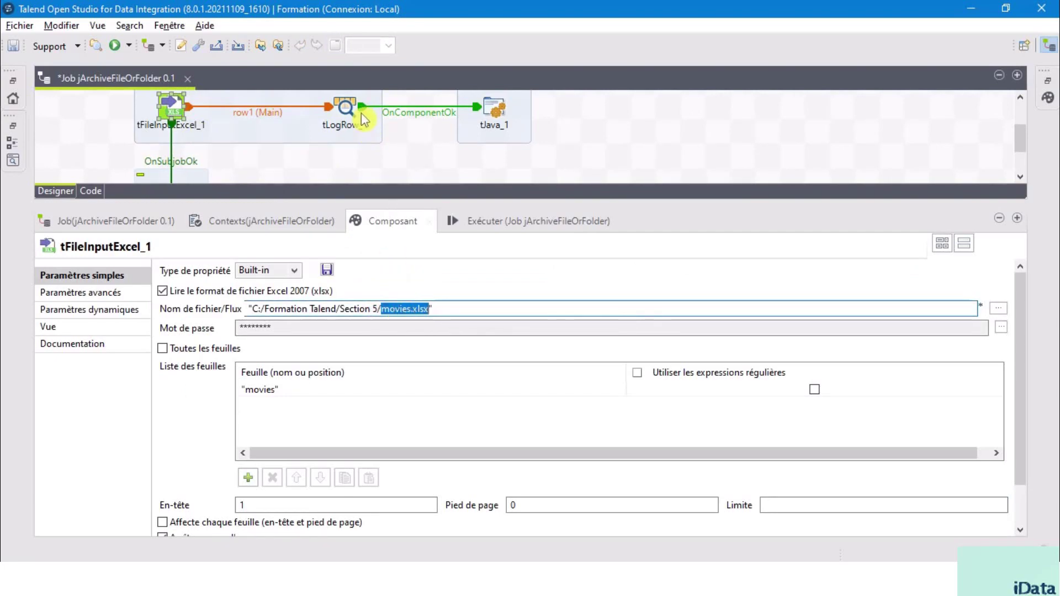
Disable Tous les fichiers in tFileArchive_1 and enlarge the properties area to show the file mask table
scroll(353, 141, down, 2)
click(173, 160)
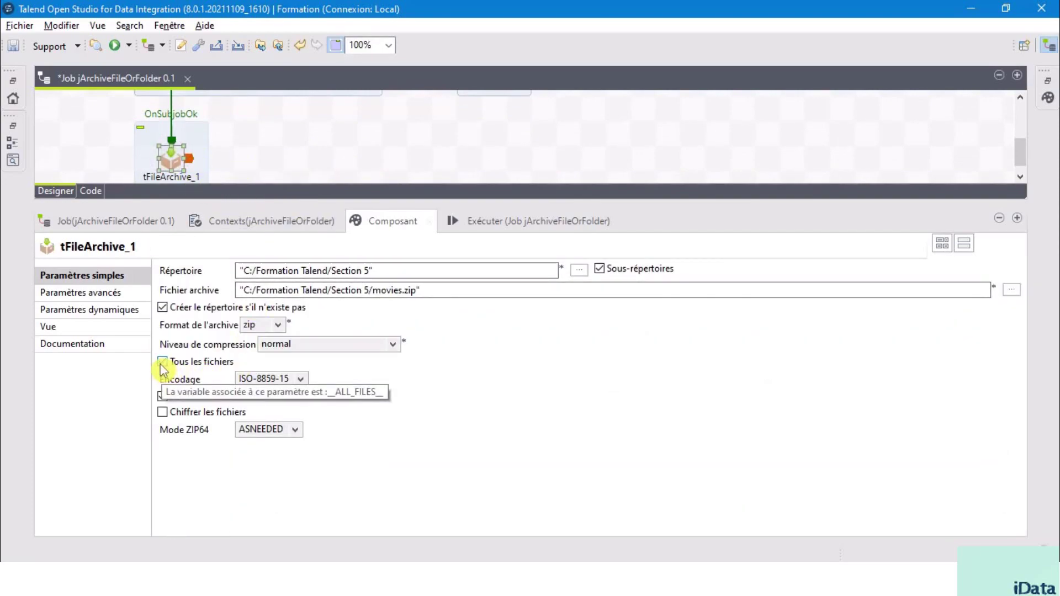
click(162, 364)
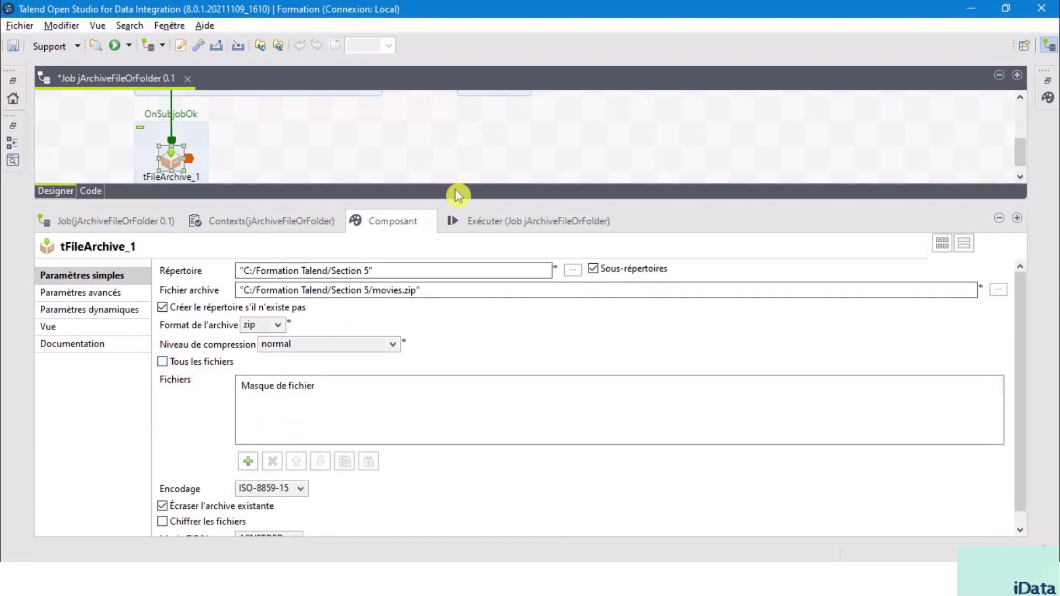
drag(452, 206, 452, 156)
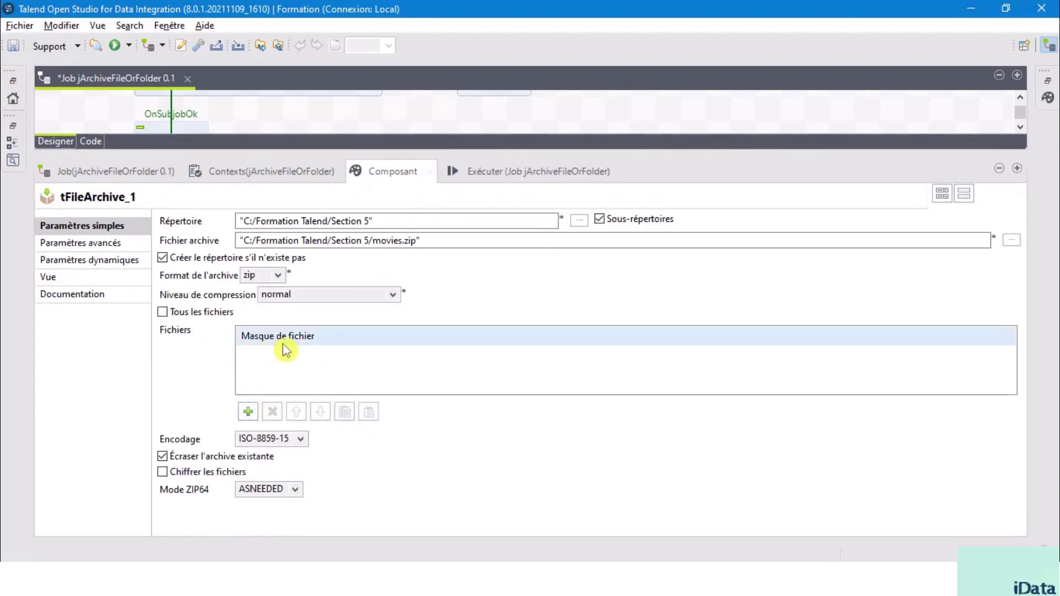
Add the file mask "movies.xlsx" to the Fichiers table and keep the encoding at ISO-8859-15
click(247, 422)
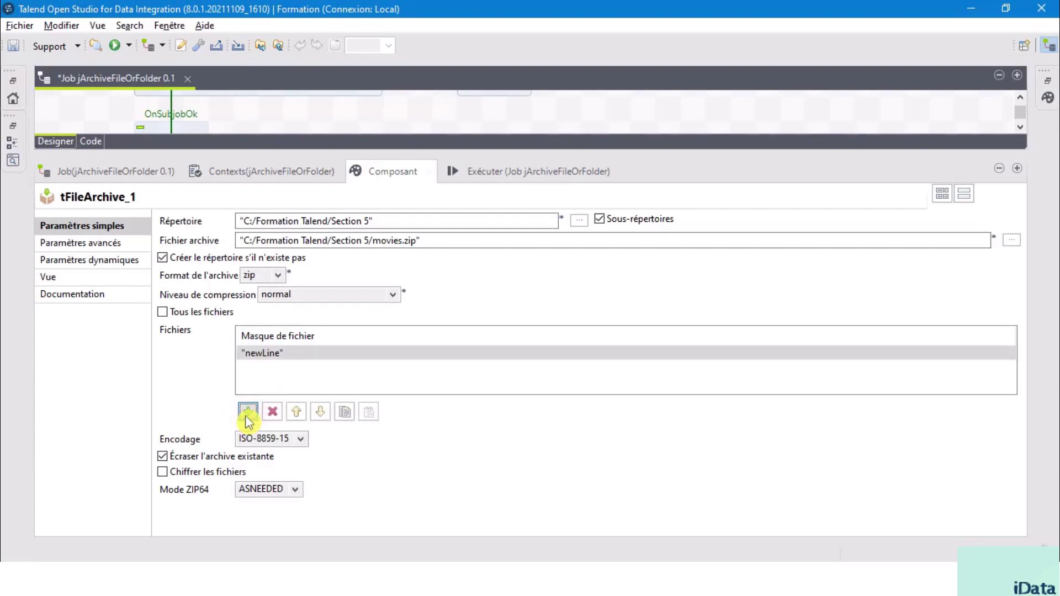
click(279, 356)
drag(278, 352, 243, 357)
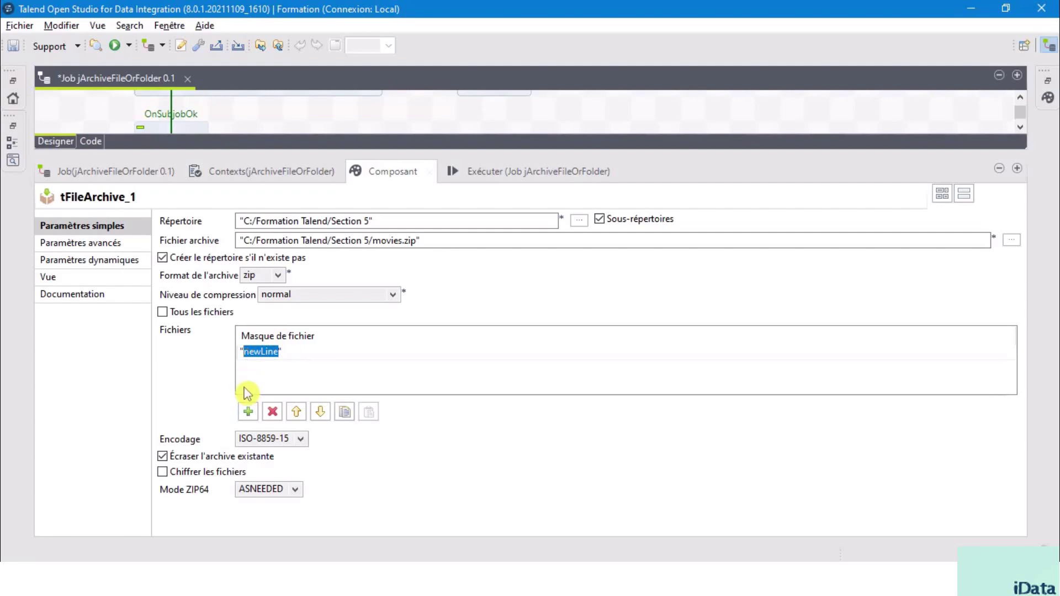
key(ctrl+v)
click(273, 387)
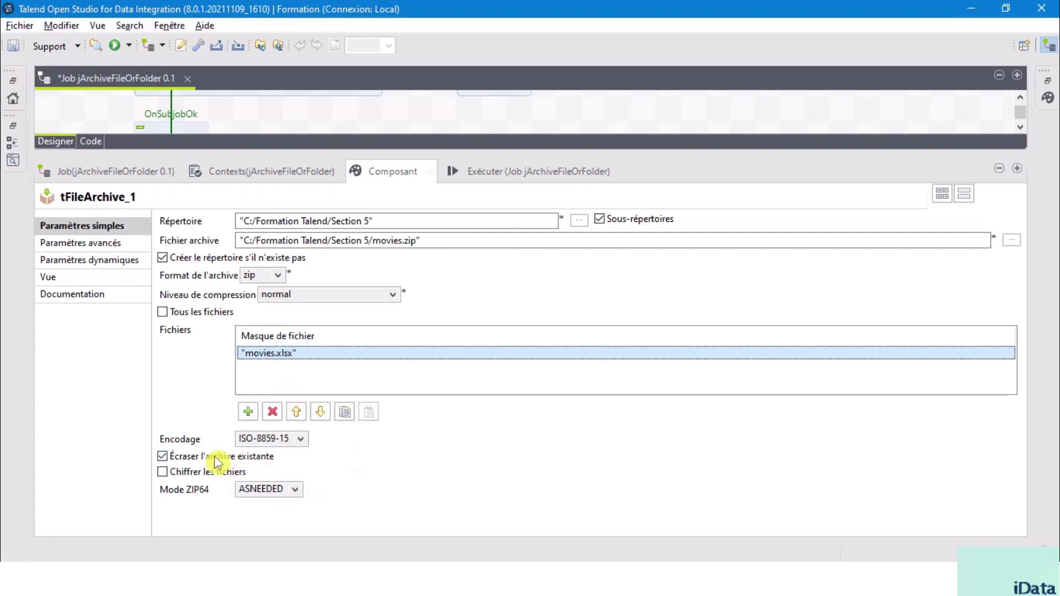
click(301, 440)
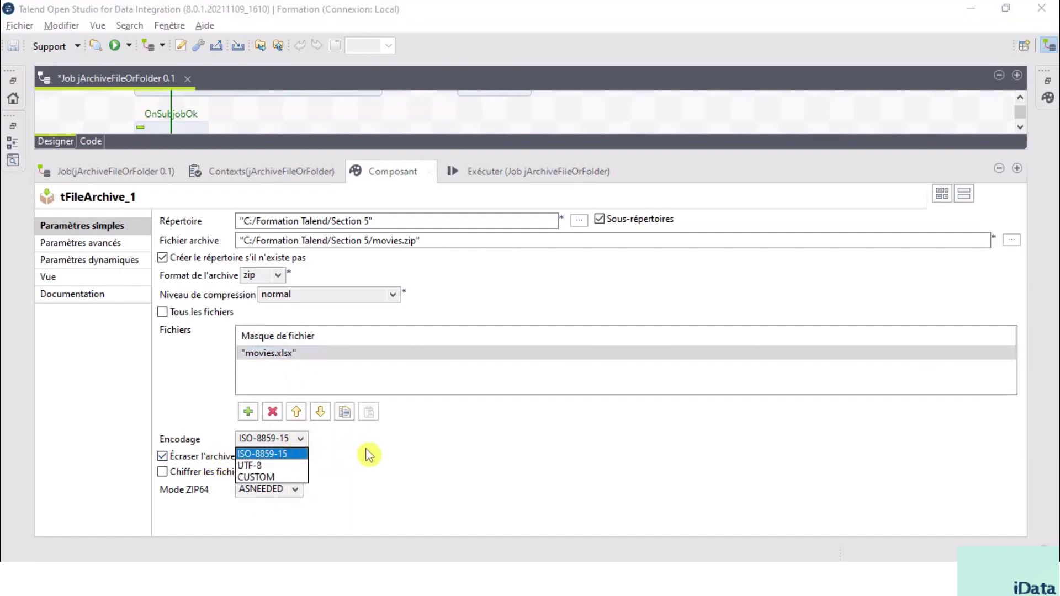
click(369, 455)
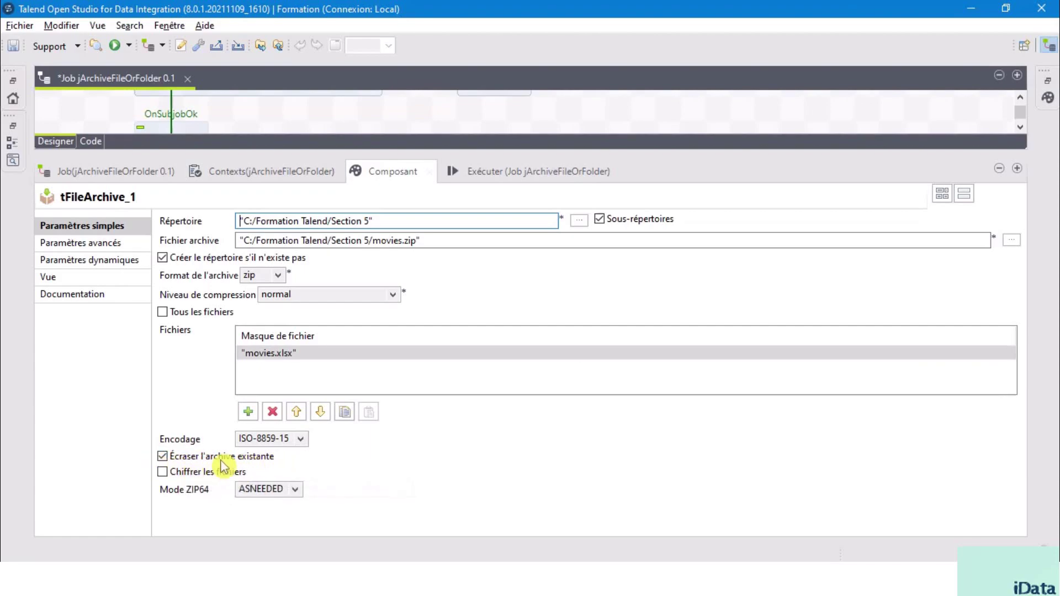
Run the job and open the generated movies.zip in the Section 5 folder to check its contents
click(513, 172)
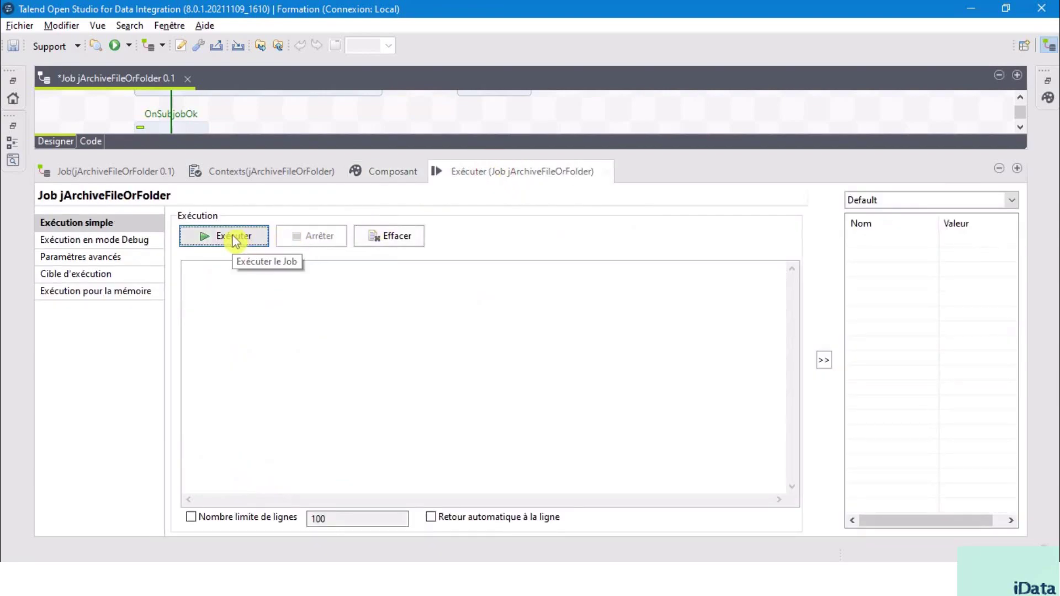
click(234, 236)
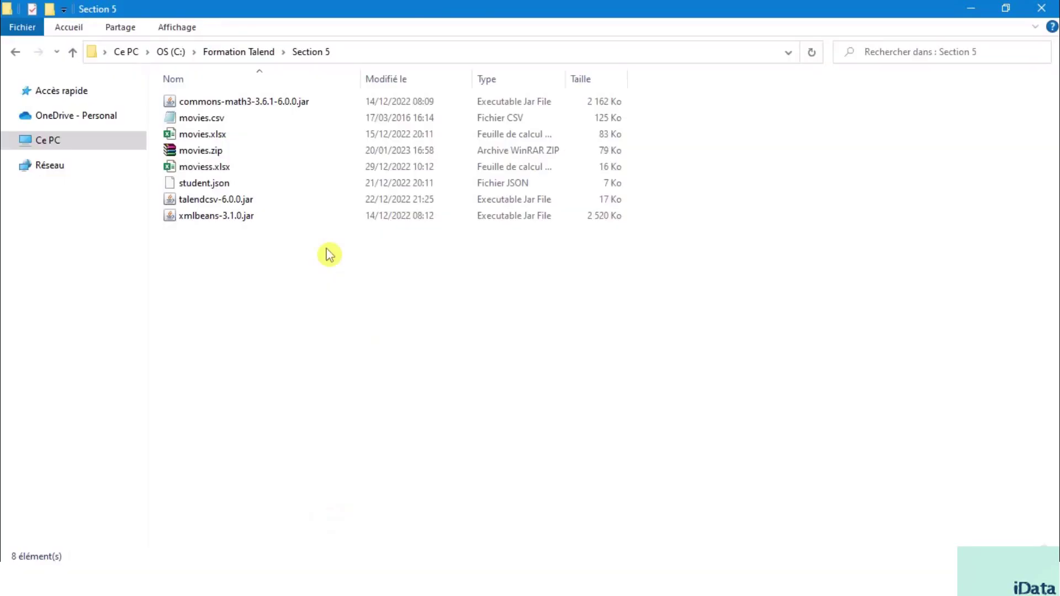
click(237, 149)
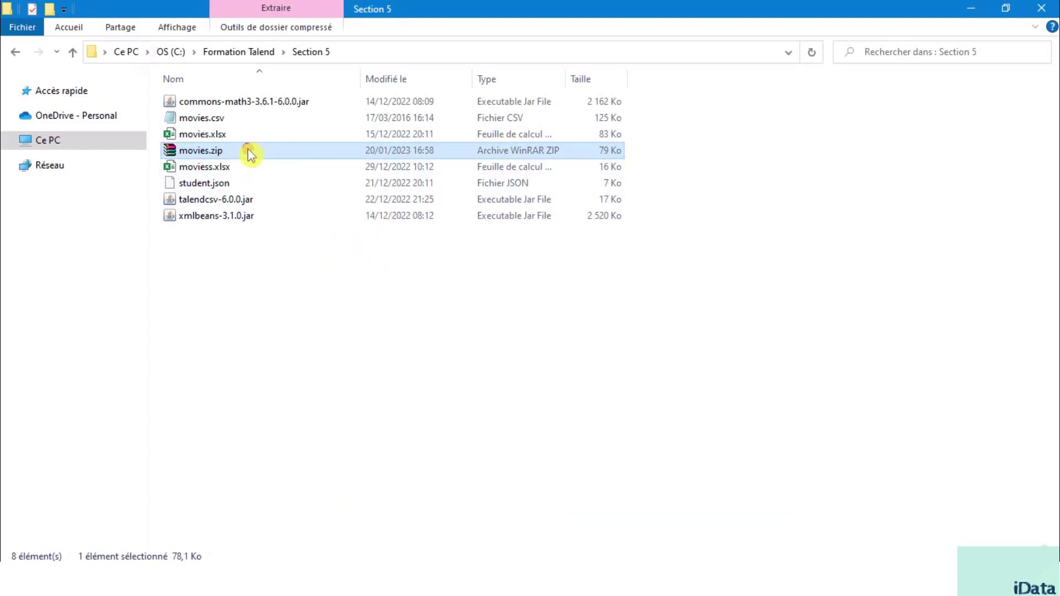
double_click(249, 153)
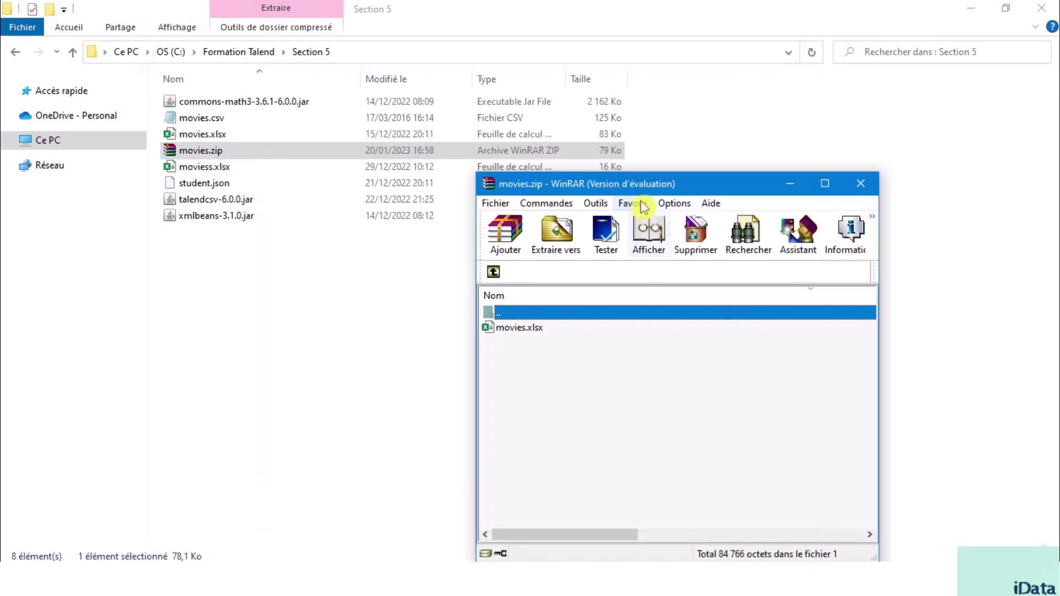
Examine movies.xlsx inside the movies.zip archive and compare it with the source file in the Section 5 folder
drag(641, 185, 532, 98)
click(428, 239)
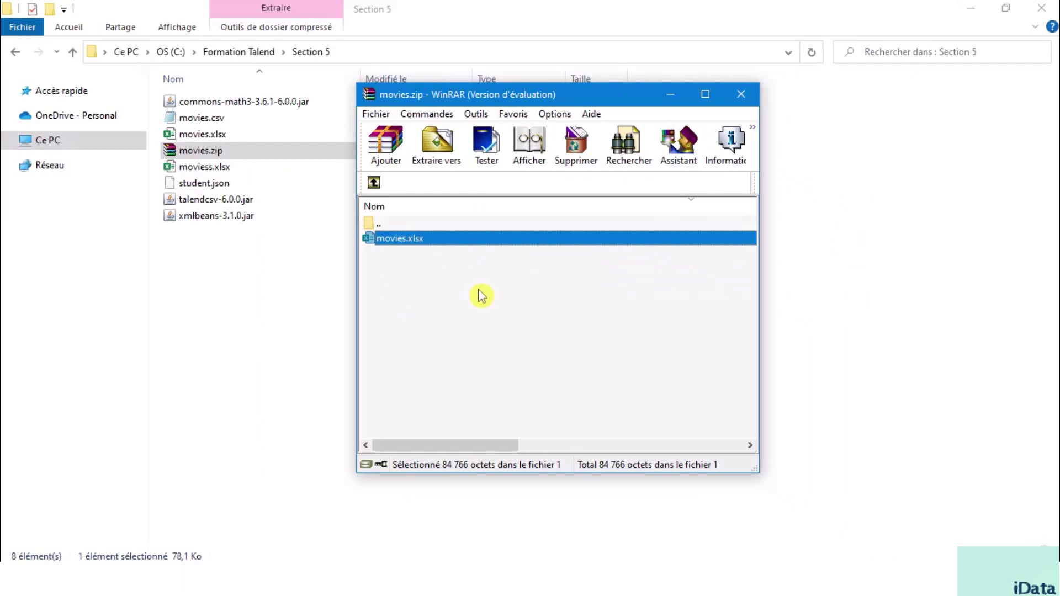
click(285, 389)
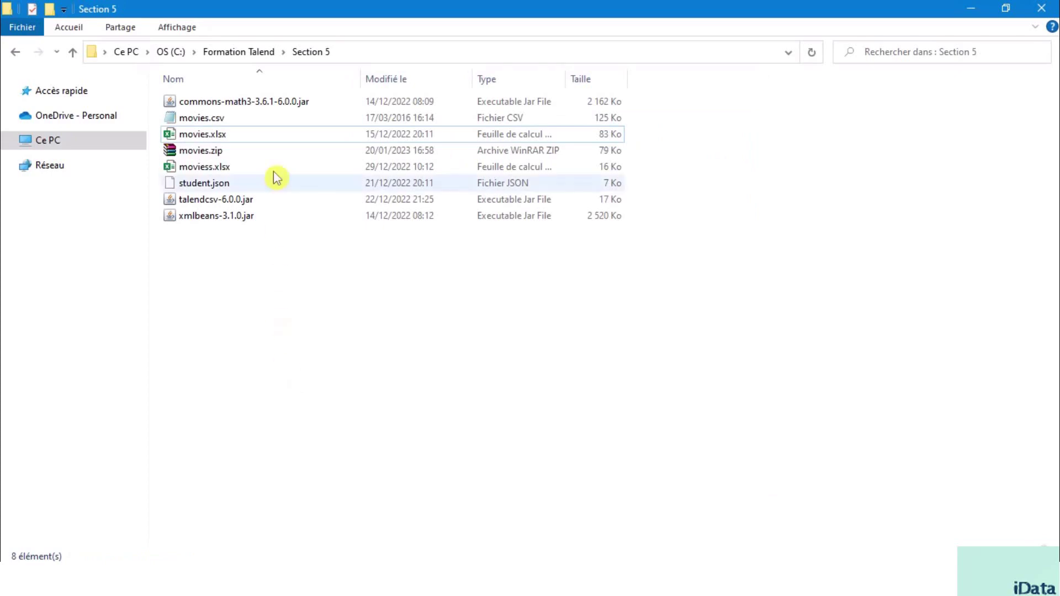
click(230, 136)
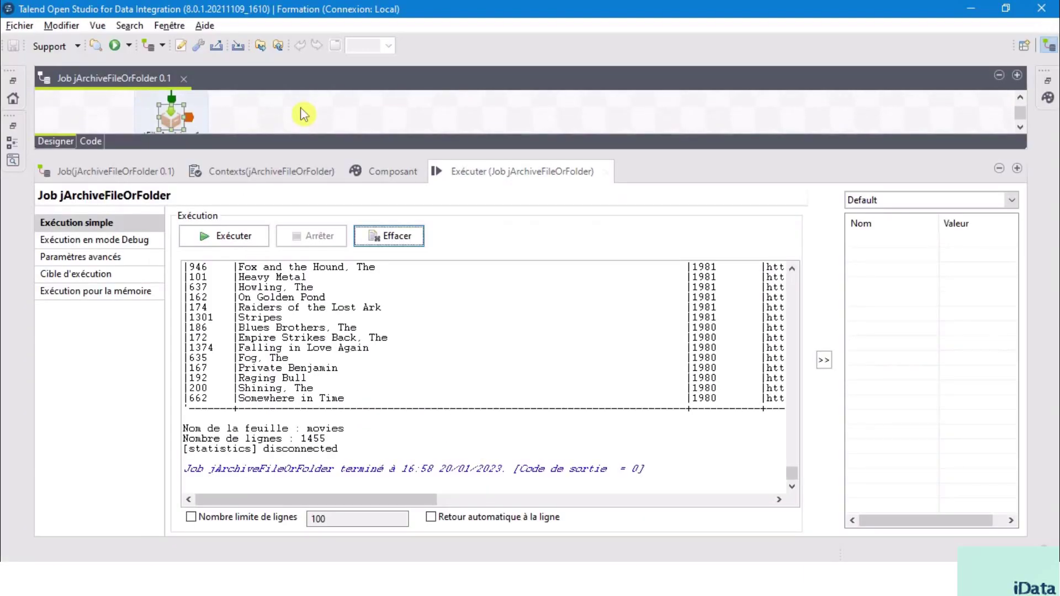
Change the file mask of tFileArchive_1 in Talend Open Studio to "*.xlsx" in the Fichiers table
double_click(168, 115)
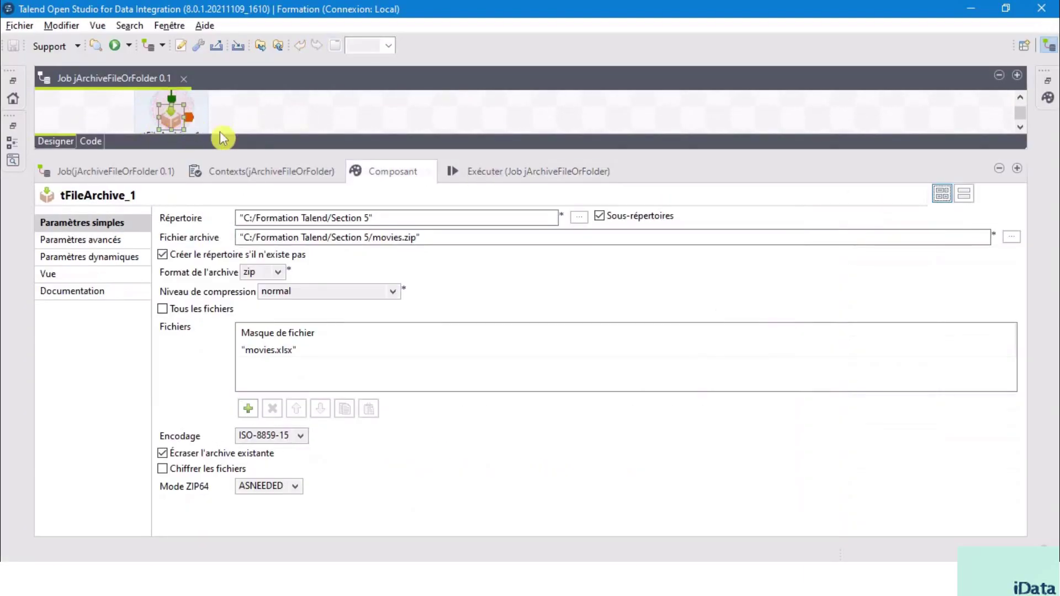
click(280, 350)
click(277, 350)
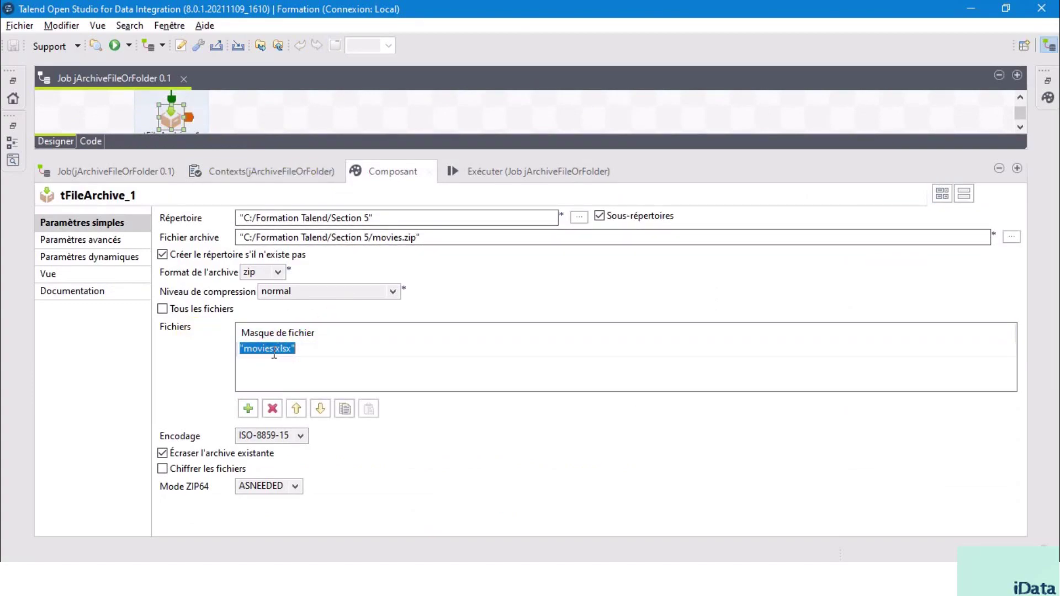
drag(272, 350, 244, 346)
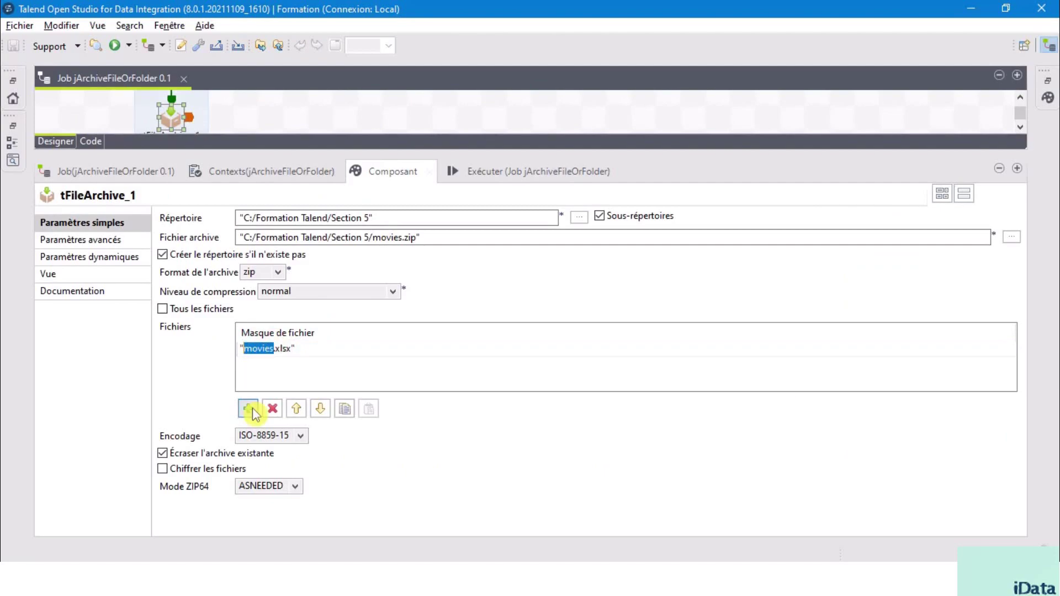
key(Delete)
text(*)
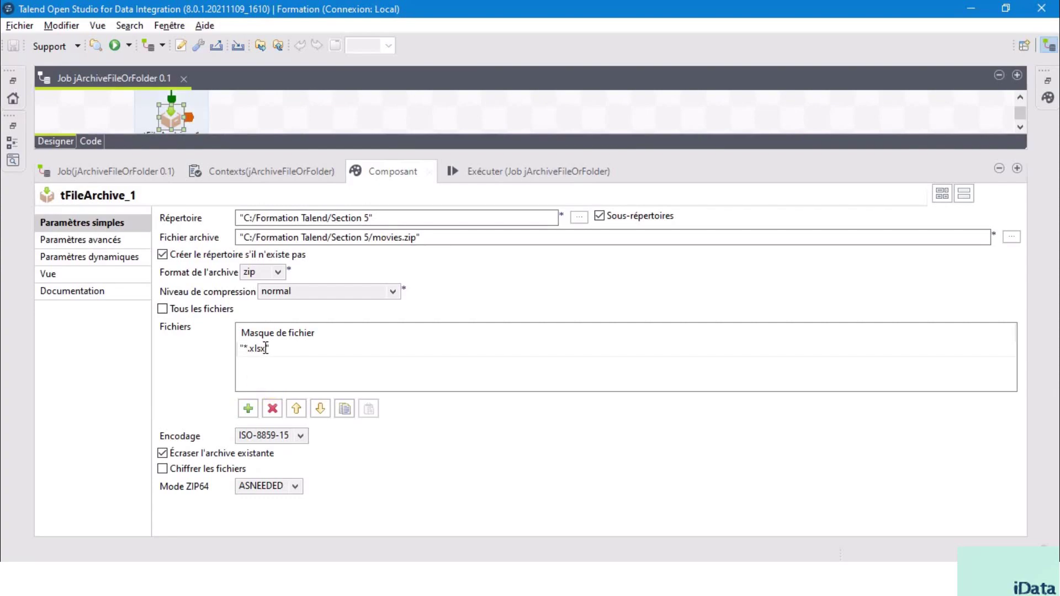
click(279, 374)
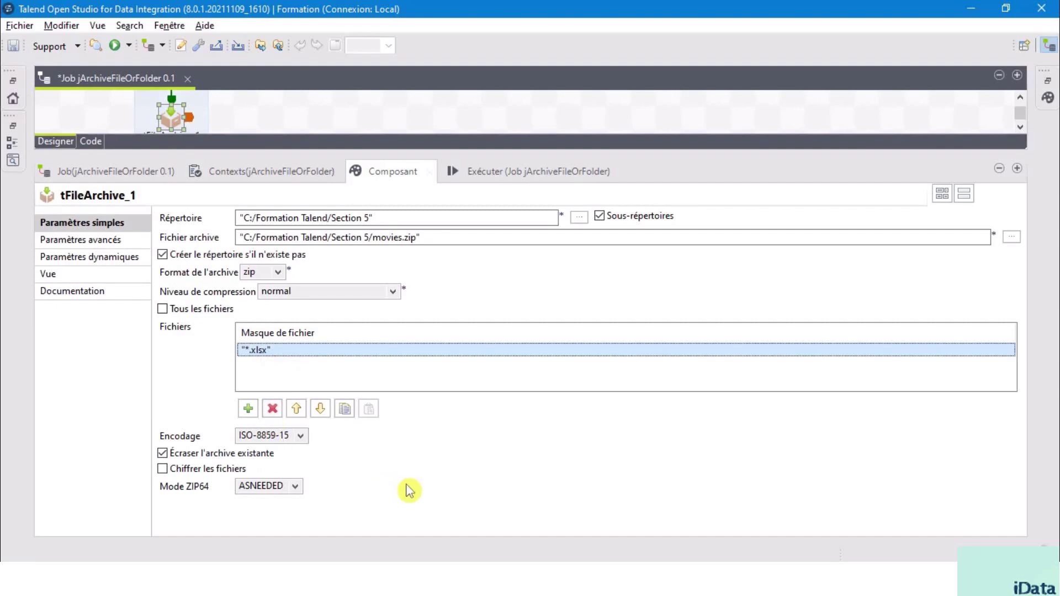
Run the job with the "*.xlsx" mask and check the Excel files in the regenerated movies.zip, closing the archive when done
click(500, 171)
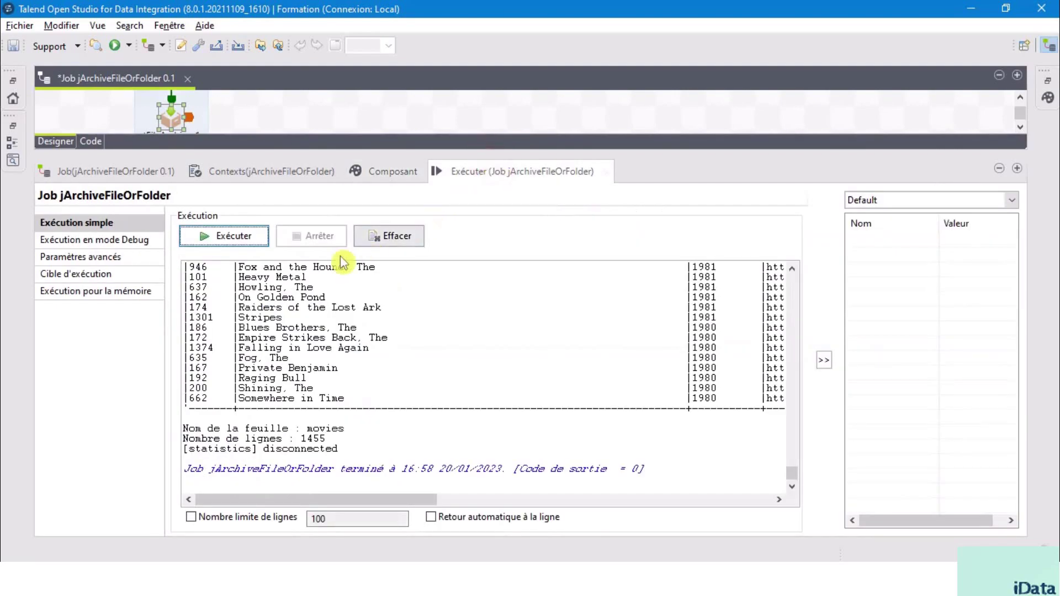
click(248, 233)
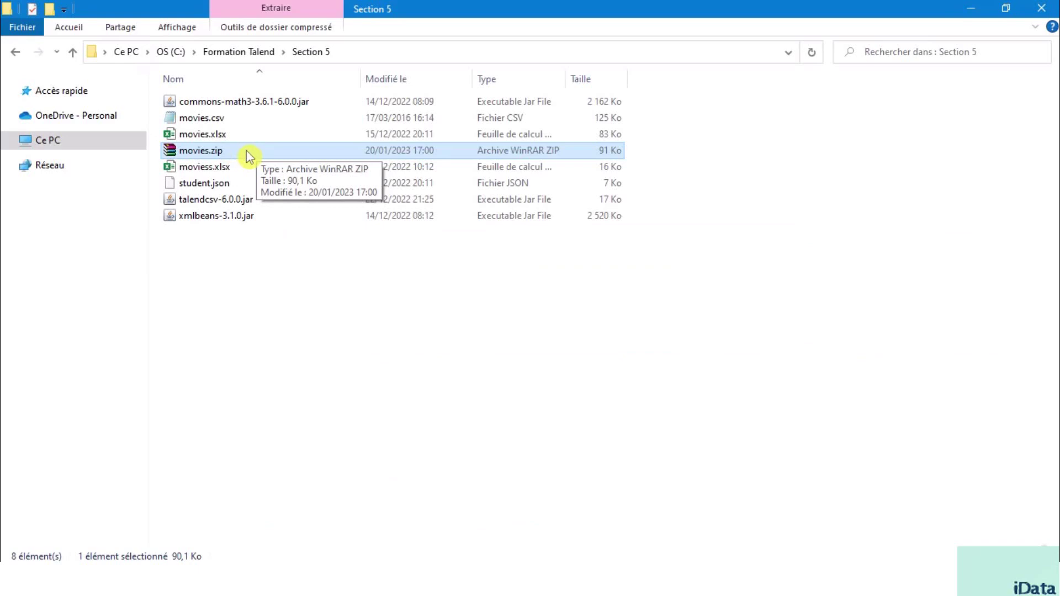
double_click(247, 153)
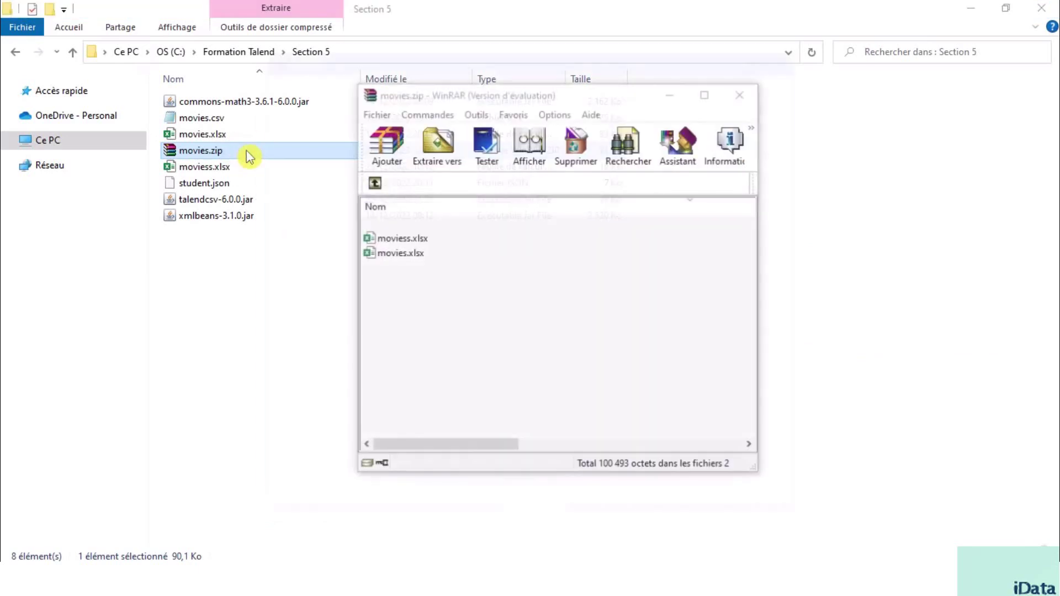
click(421, 241)
click(428, 253)
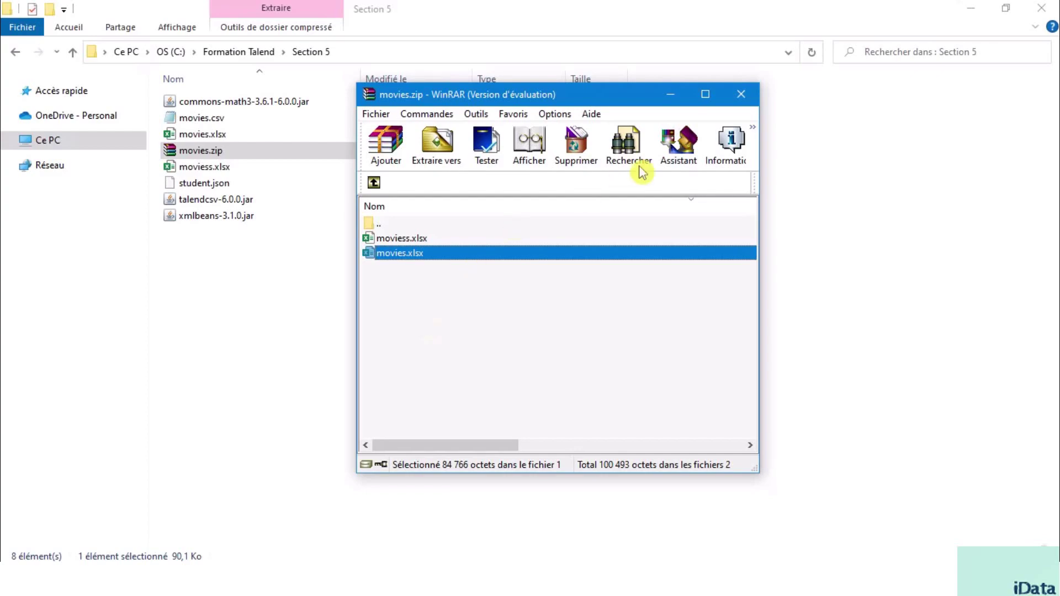
click(747, 95)
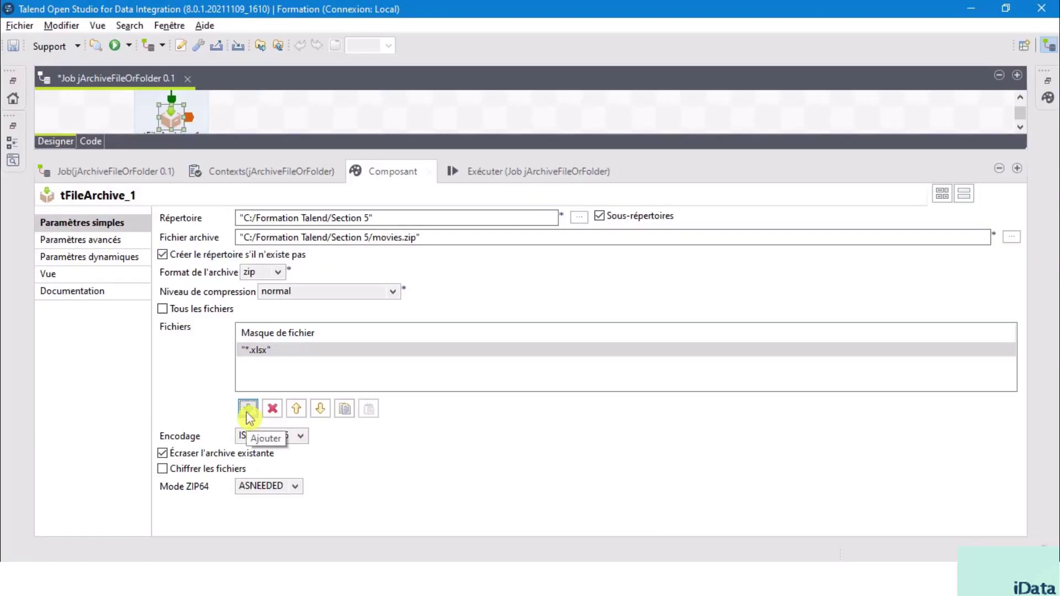
Add a second file mask "*.csv" to the Fichiers table of tFileArchive_1
click(248, 411)
click(262, 364)
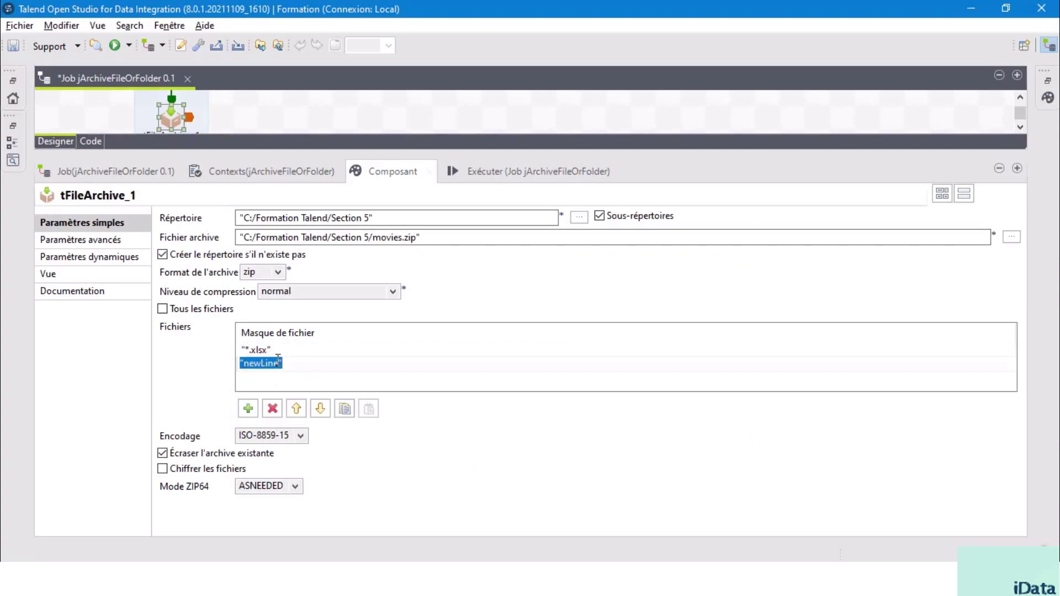
drag(279, 364, 244, 361)
text(*)
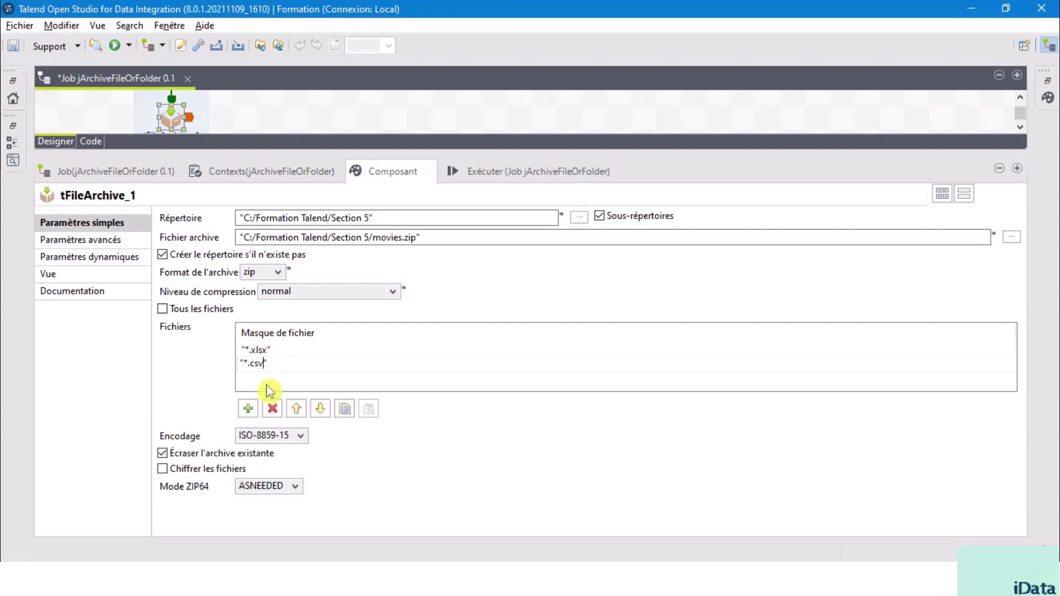
click(267, 387)
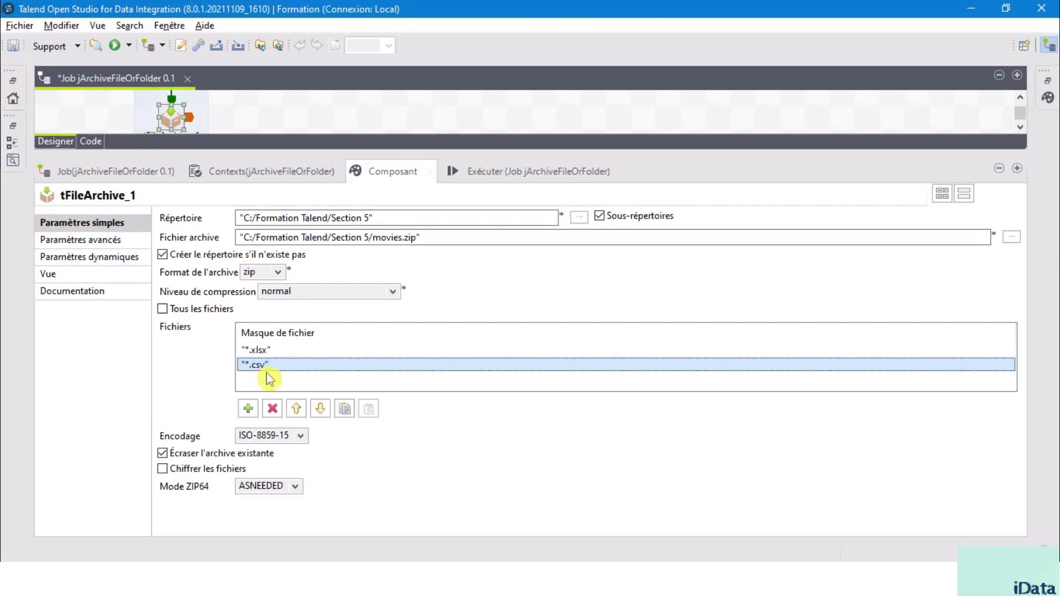
Run the job with both masks, check movies.zip in the Section 5 folder for the CSV file, and close the archive
click(475, 172)
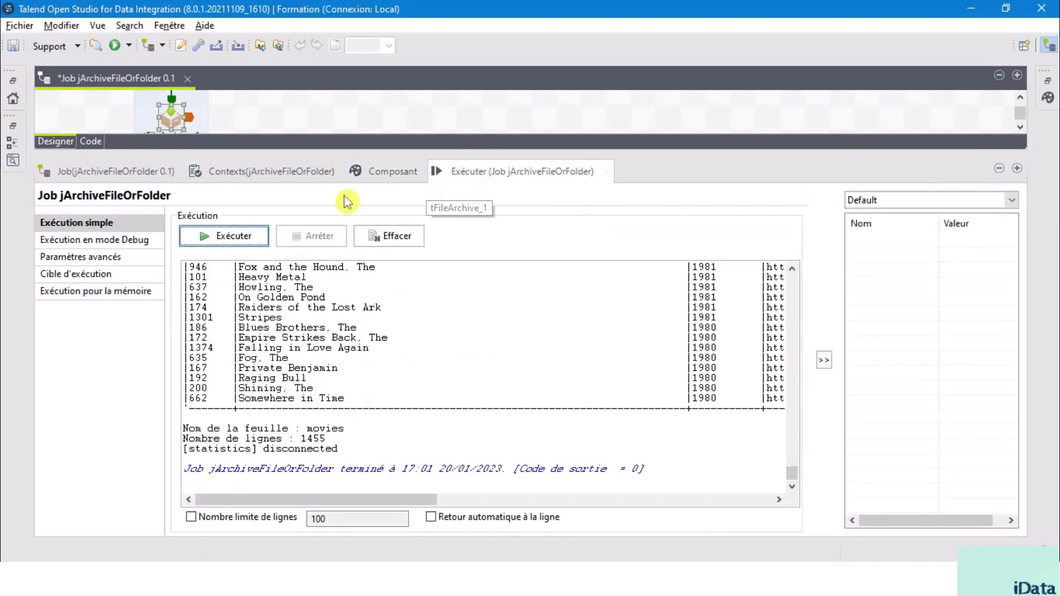
click(234, 236)
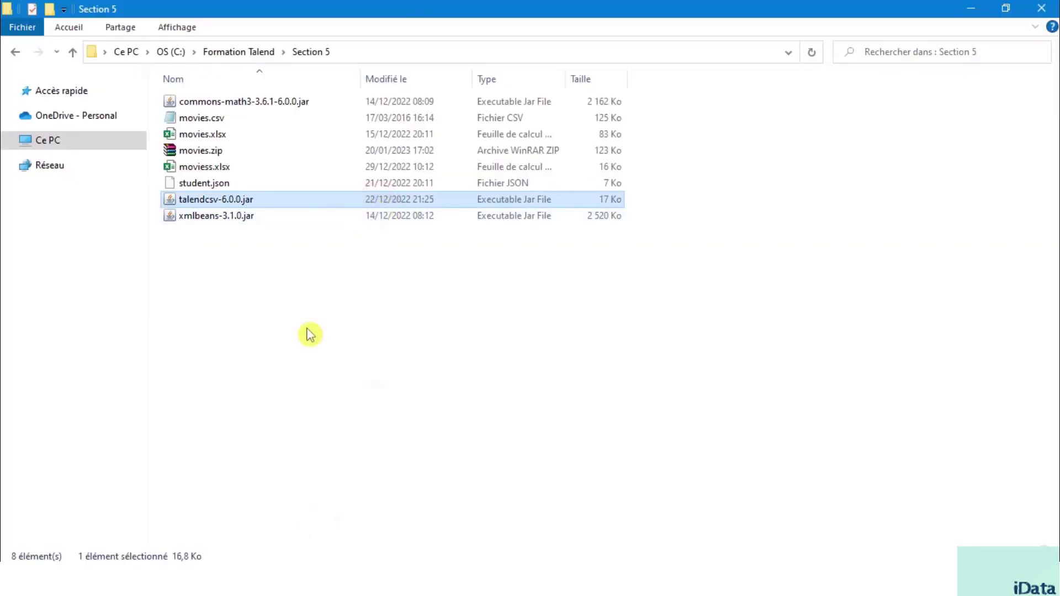
click(305, 326)
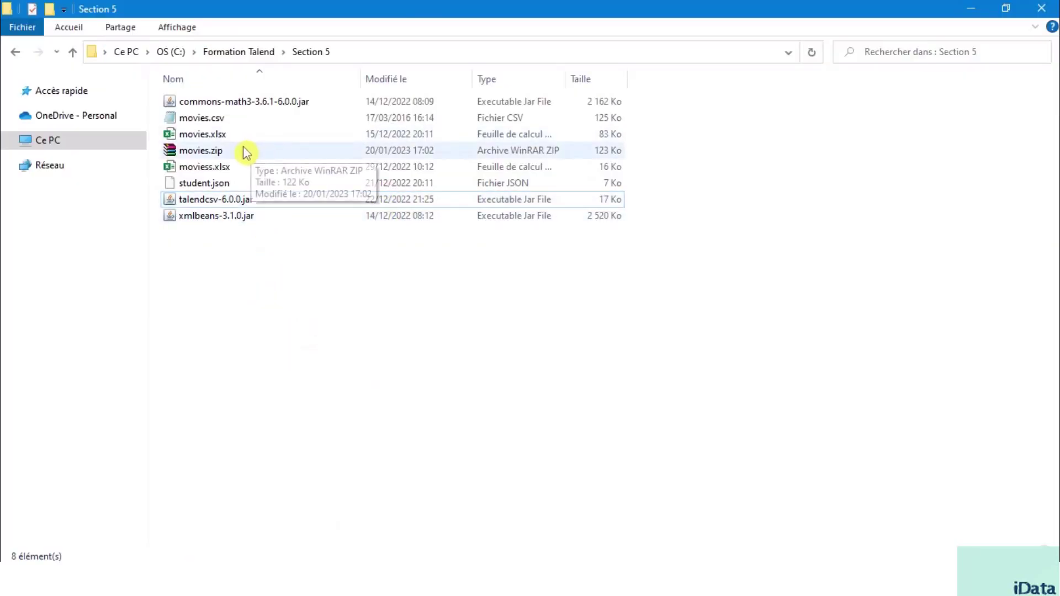
double_click(246, 153)
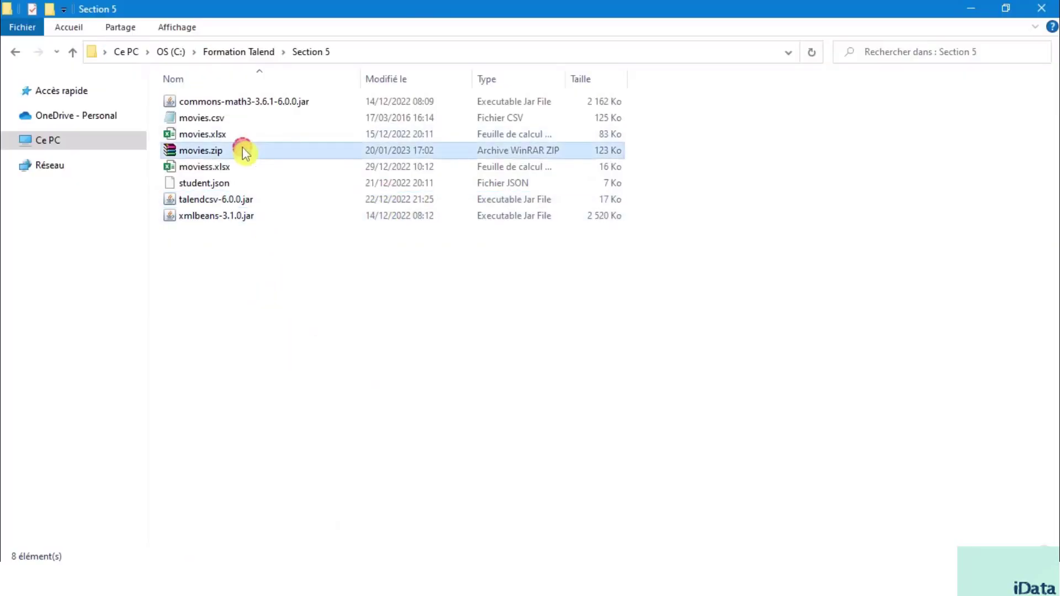
click(438, 270)
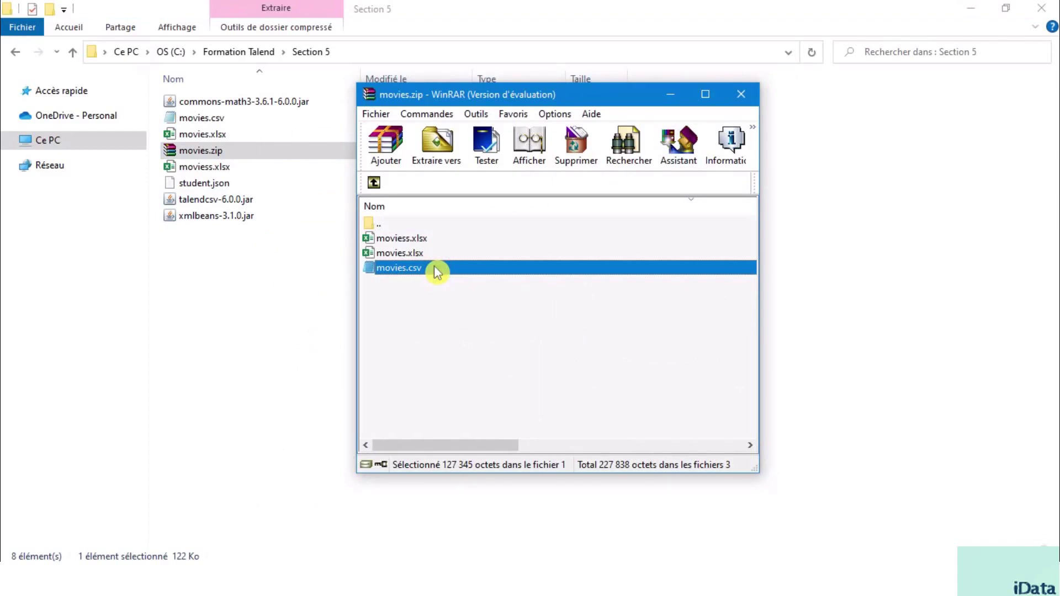
click(742, 94)
click(472, 326)
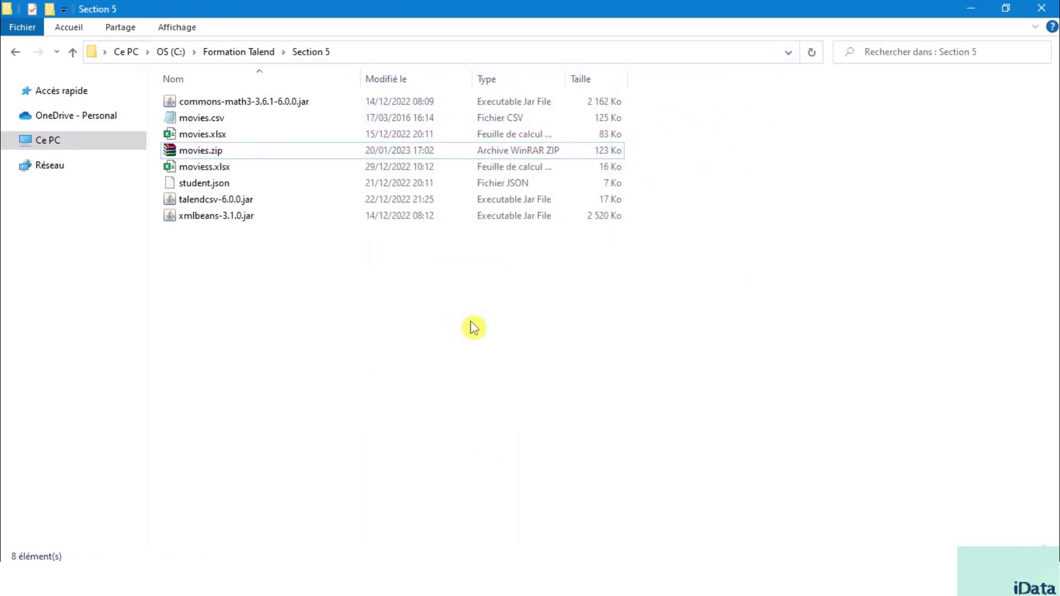
Return to Talend Open Studio and enable Tous les fichiers in the settings of tFileArchive_1
key(alt+Tab)
click(171, 109)
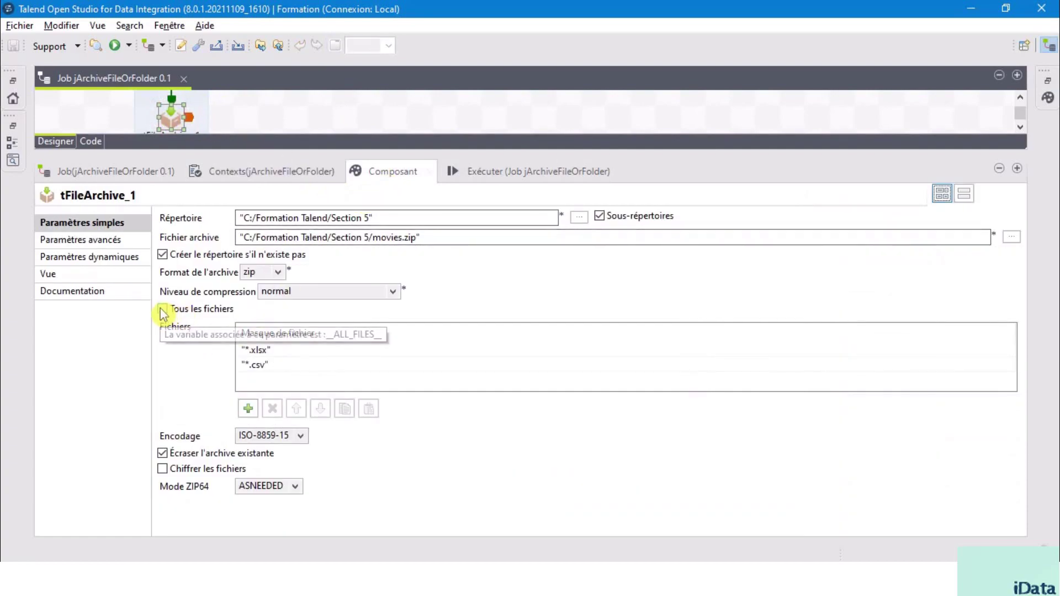
click(163, 311)
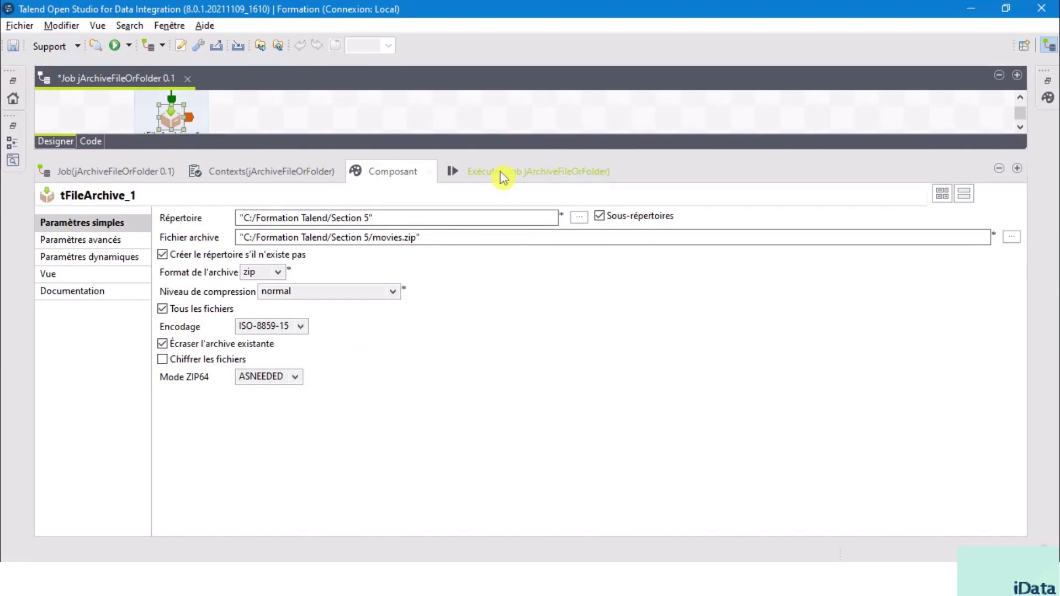
Run the job with all files included and review the contents of movies.zip in the Section 5 folder, closing the archive when done
click(502, 176)
click(212, 238)
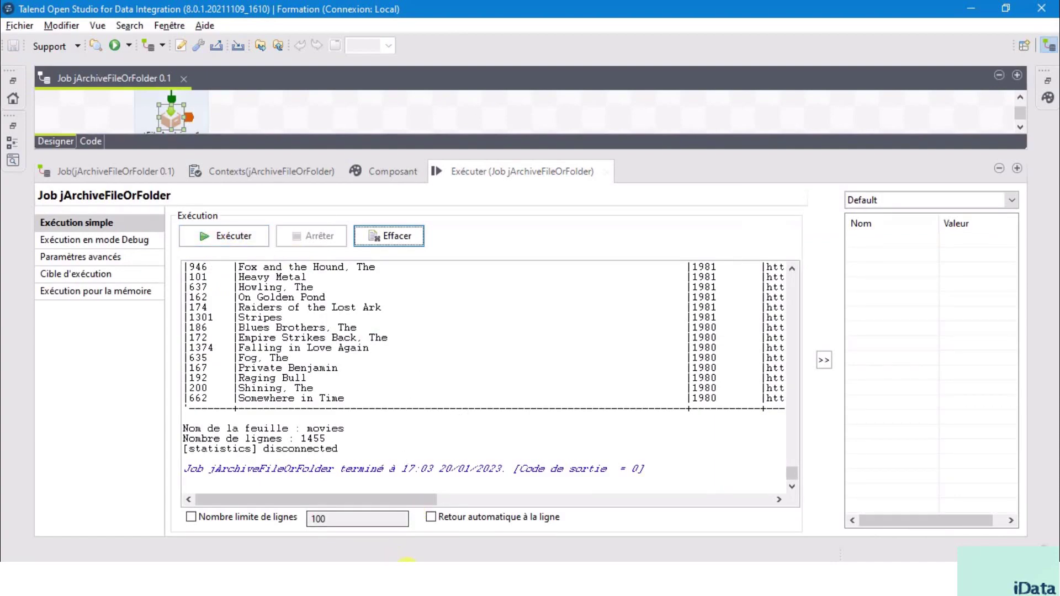
key(alt+Tab)
click(249, 150)
double_click(247, 148)
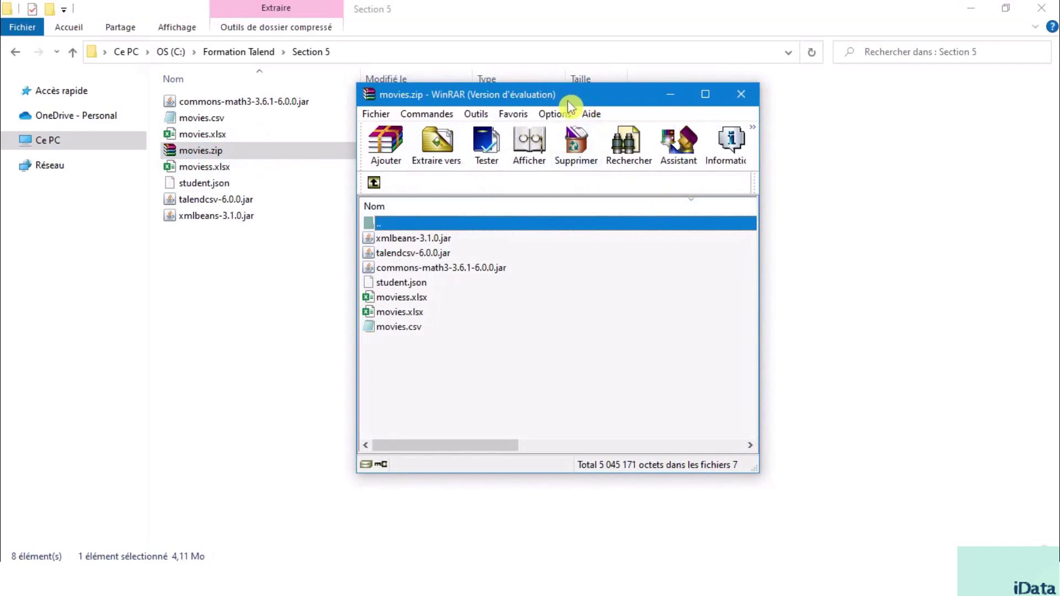
drag(568, 100, 619, 85)
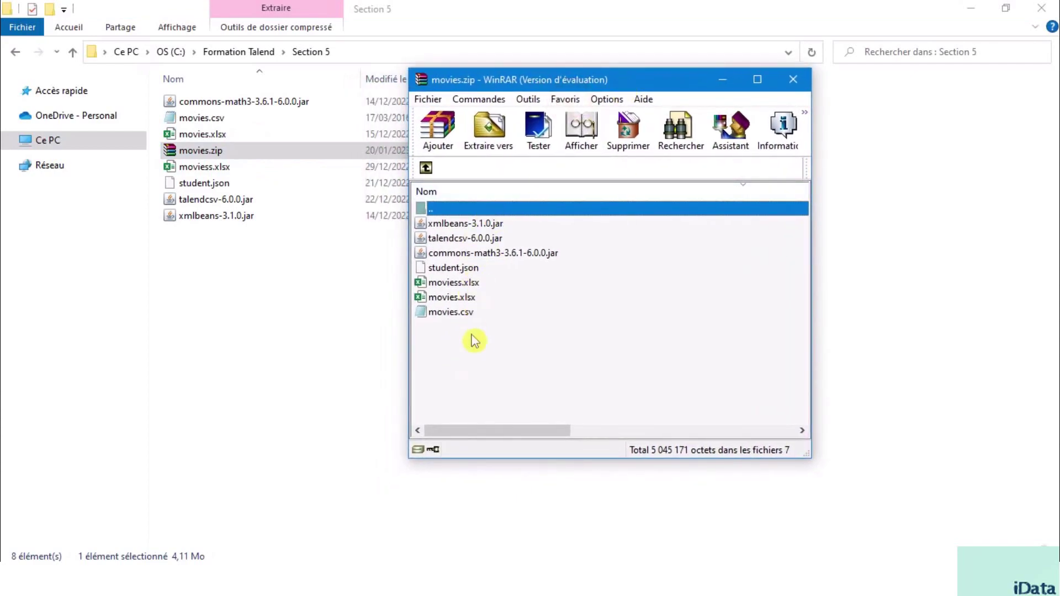
click(794, 79)
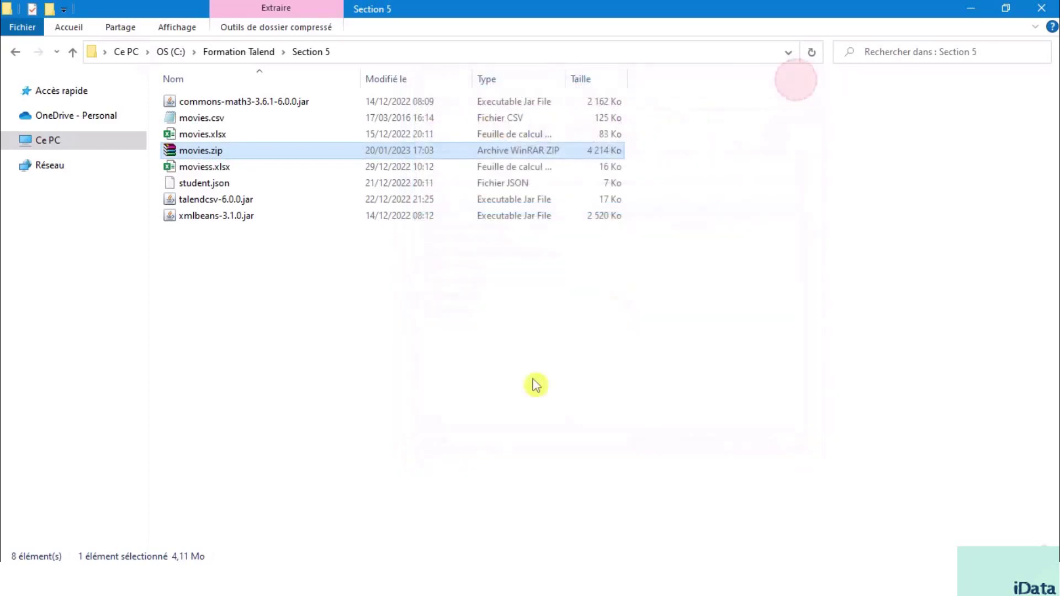